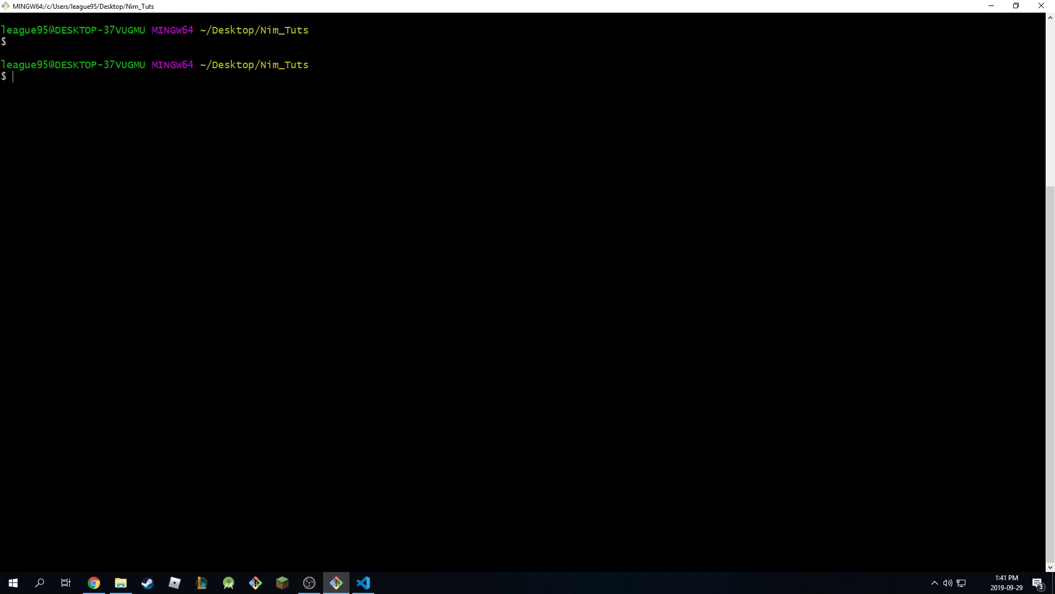
Write var my_variable: string = "FIRST VARIABLE" on line 1, correcting the type from int to string.
{"action": "left_click", "coordinate": [362, 582]}
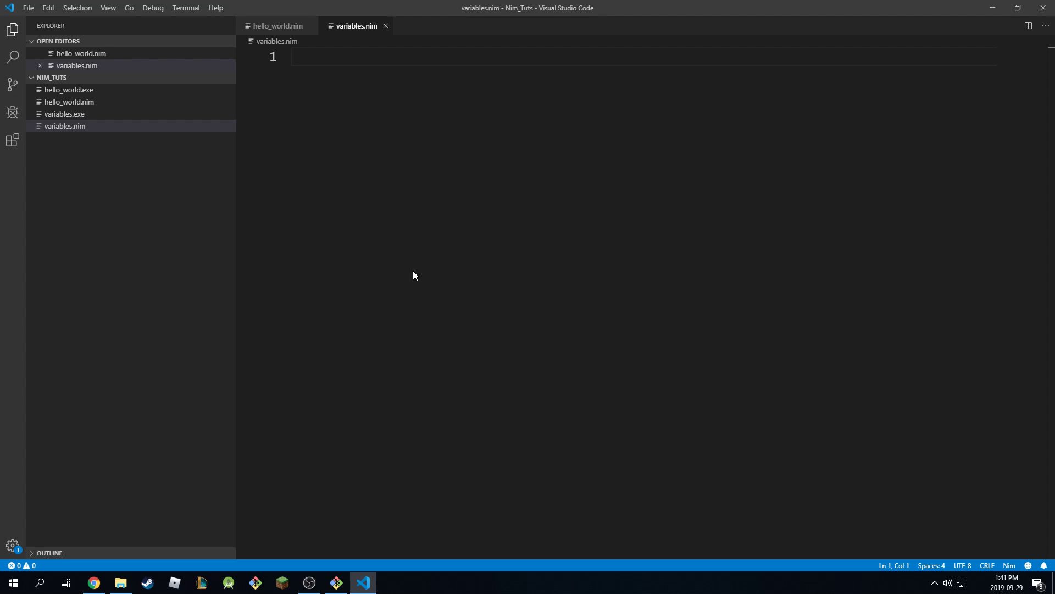
{"action": "type", "text": "var "}
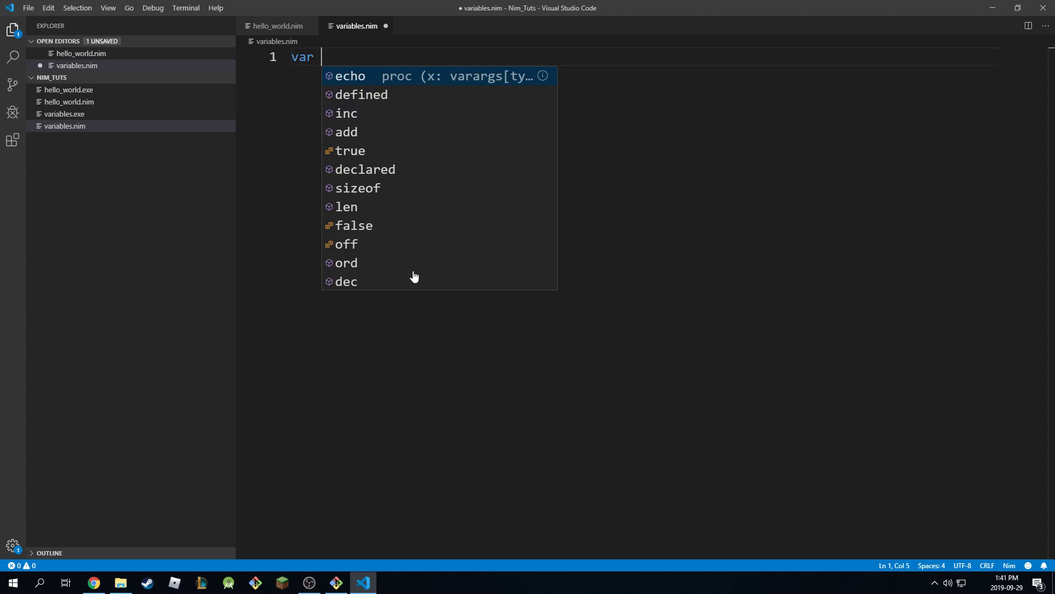
{"action": "type", "text": "my"}
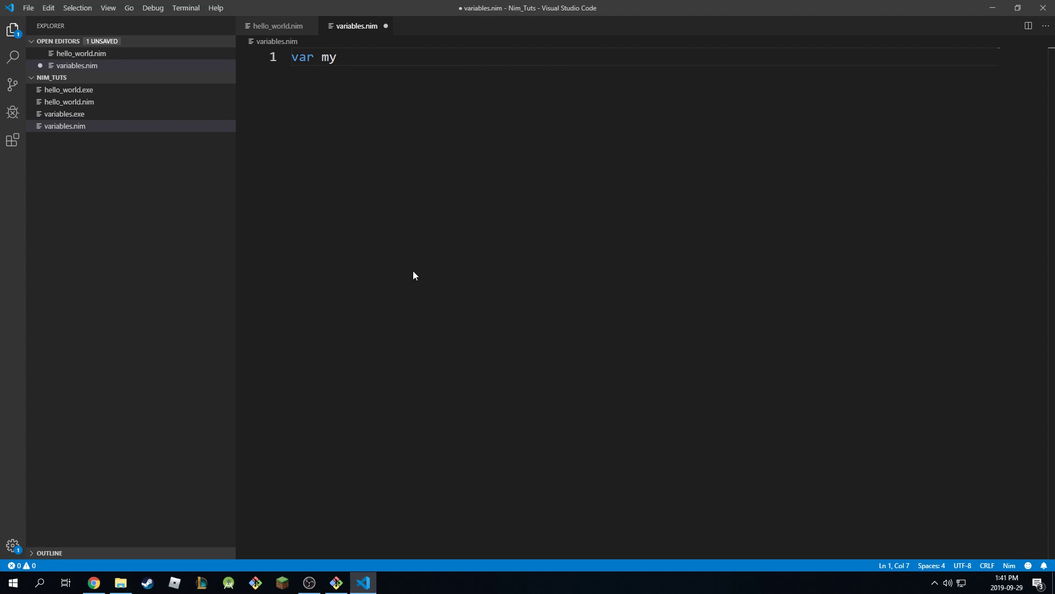
{"action": "type", "text": "_var"}
{"action": "type", "text": "iable ="}
{"action": "key", "text": "BackSpace"}
{"action": "key", "text": "BackSpace"}
{"action": "type", "text": ": "}
{"action": "type", "text": "int"}
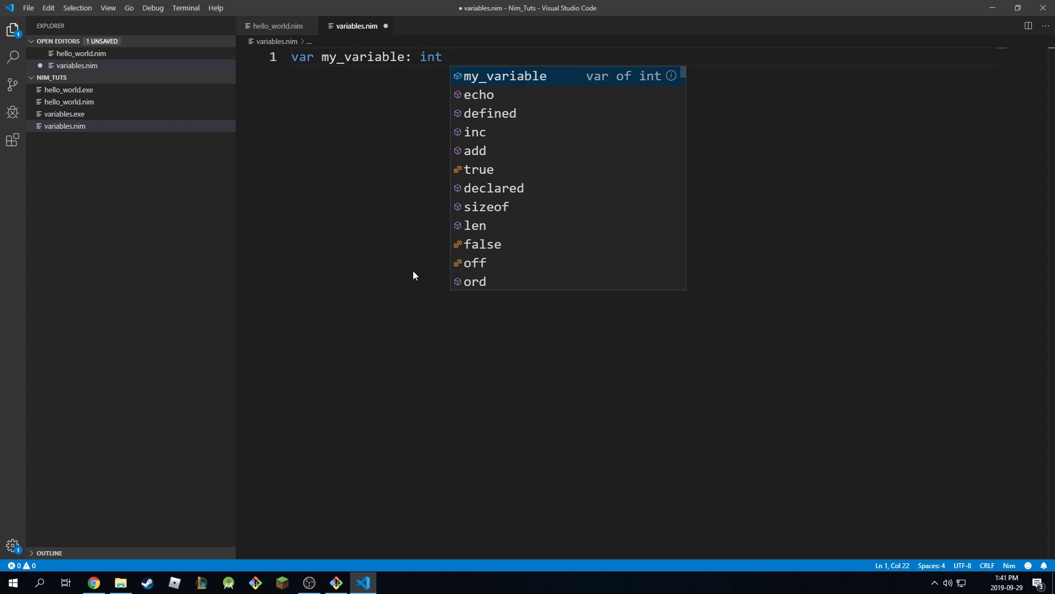
{"action": "key", "text": "BackSpace"}
{"action": "key", "text": "BackSpace"}
{"action": "key", "text": "BackSpace"}
{"action": "key", "text": "BackSpace"}
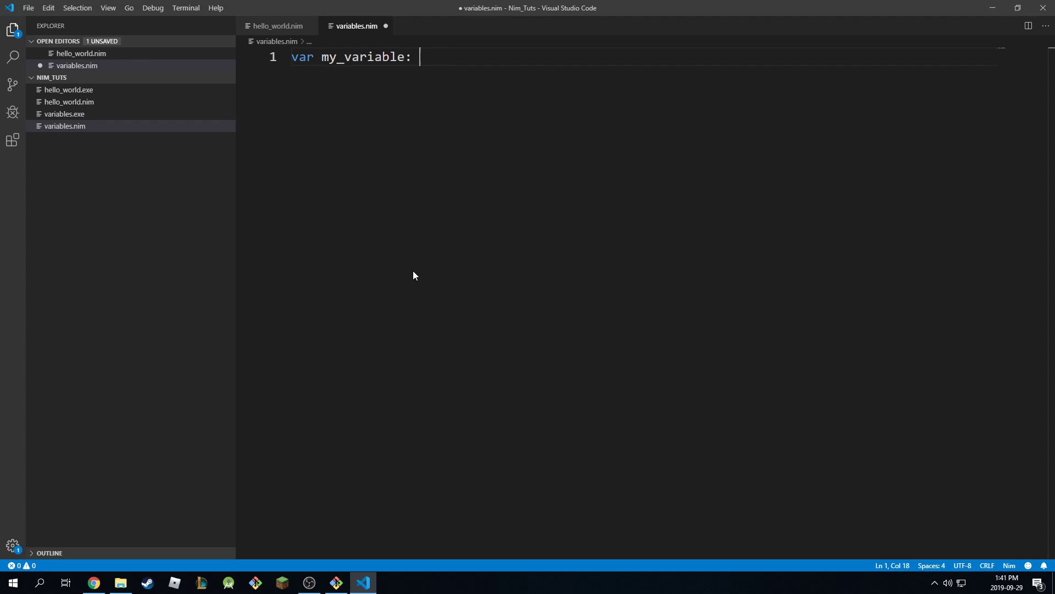
{"action": "type", "text": "string = "}
{"action": "type", "text": "\"FIRST "}
{"action": "type", "text": "VARIAB"}
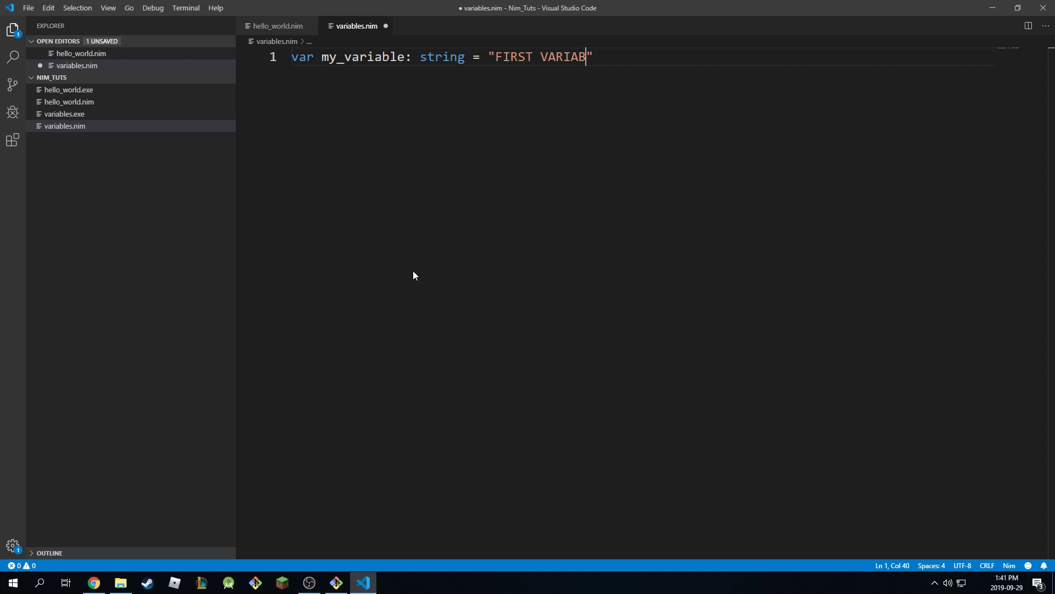
{"action": "type", "text": "LE\""}
Write var myVariable: string = "SECOND VARIABLE" on line 2 using the camelCase name.
{"action": "key", "text": "Return"}
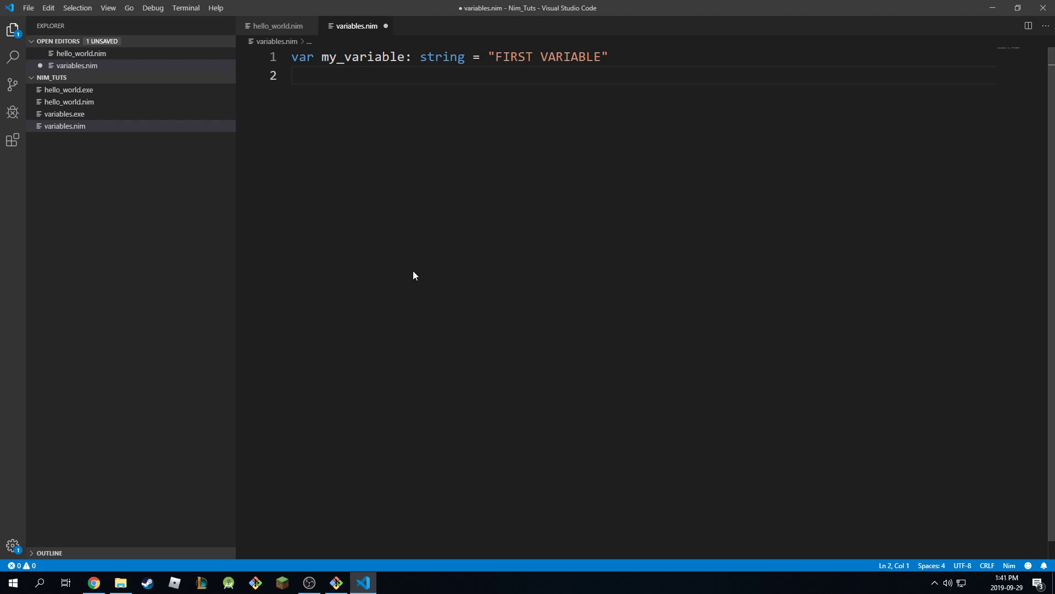
{"action": "type", "text": "var "}
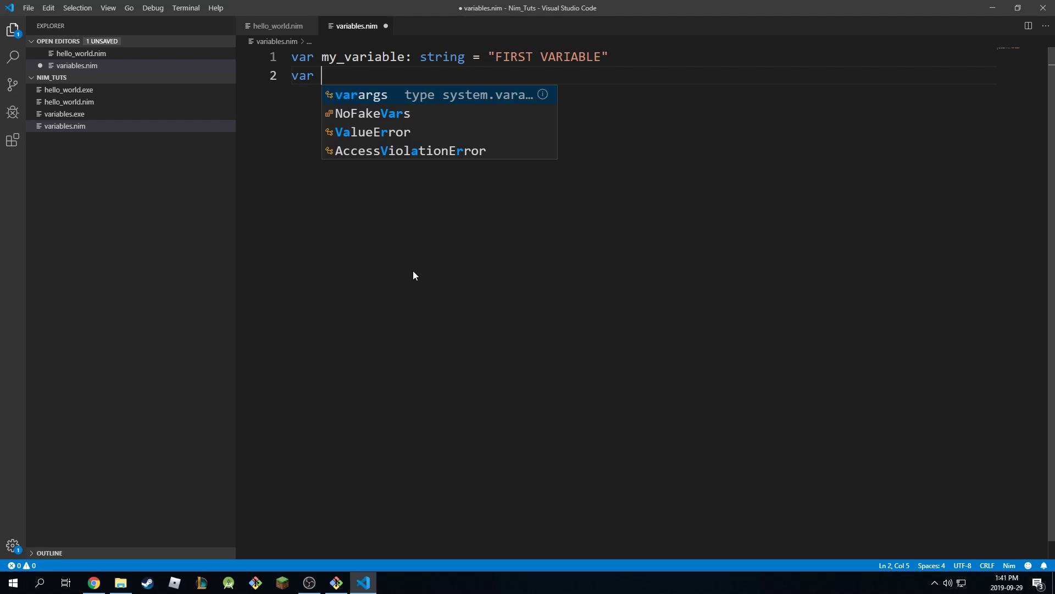
{"action": "type", "text": "my"}
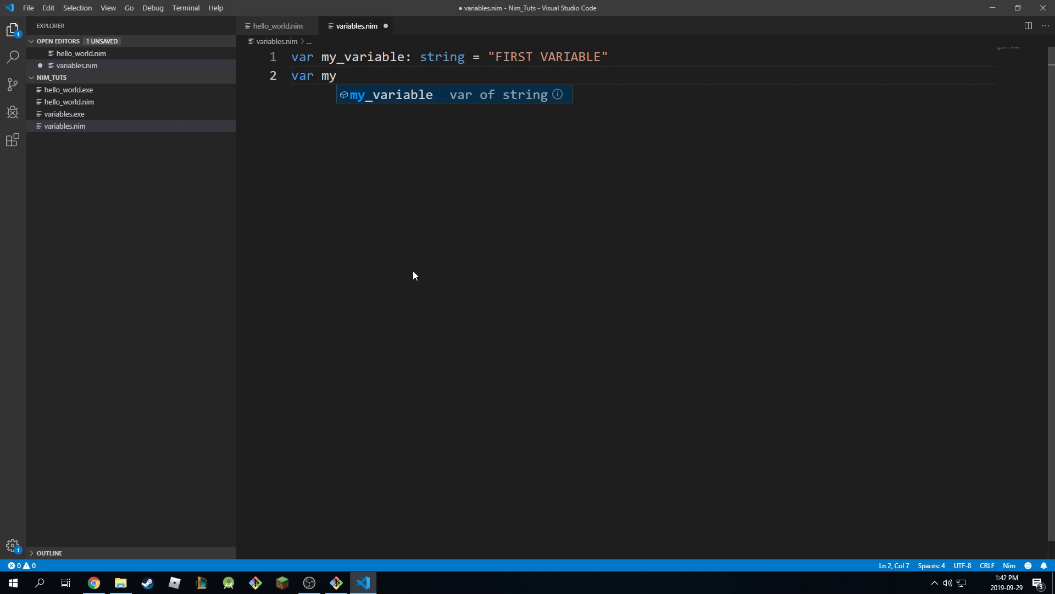
{"action": "type", "text": "Variable"}
{"action": "key", "text": "Escape"}
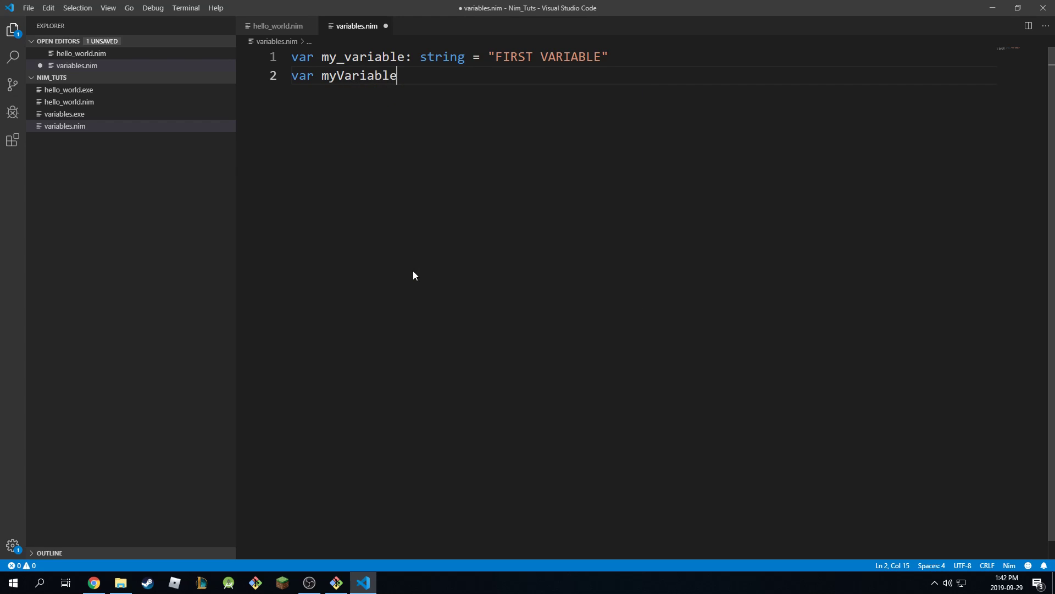
{"action": "type", "text": ": string "}
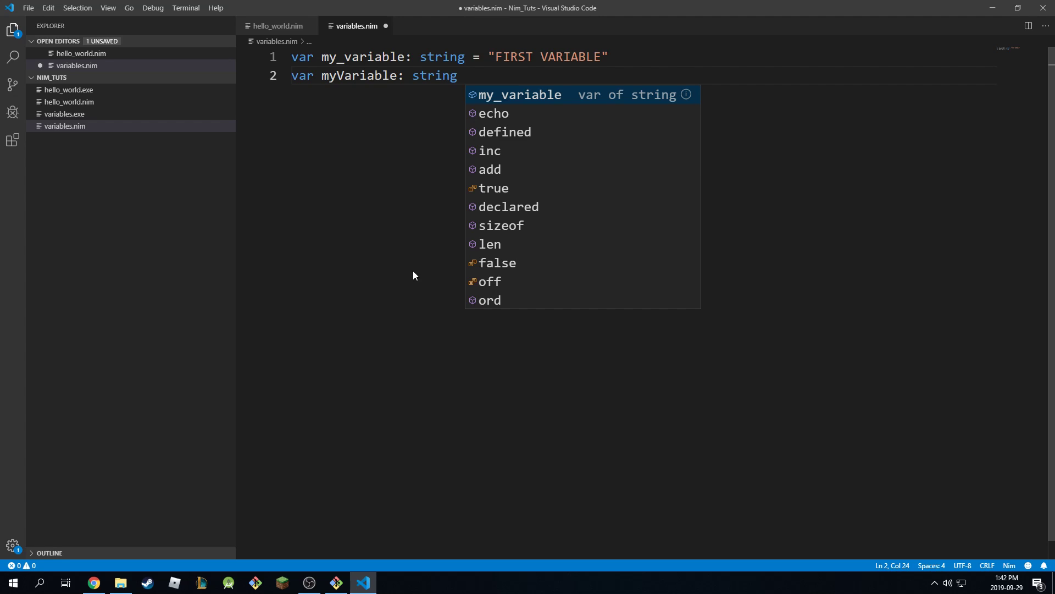
{"action": "type", "text": "= \""}
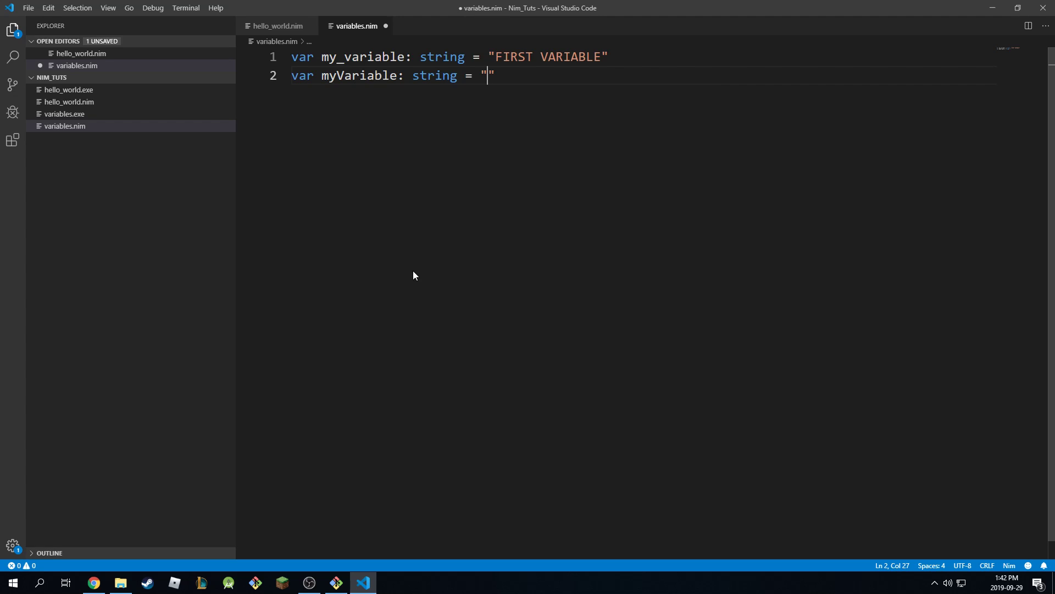
{"action": "type", "text": "SECOND "}
{"action": "type", "text": "VARIABLE\""}
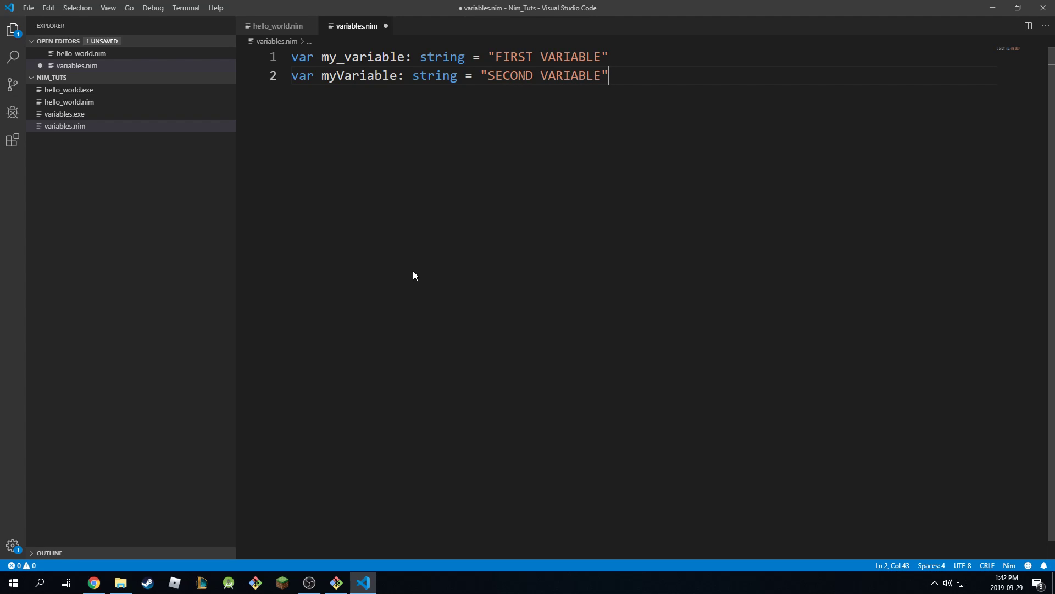
Save variables.nim and read the error flagging myVariable as a redefinition of my_variable.
{"action": "key", "text": "ctrl+s"}
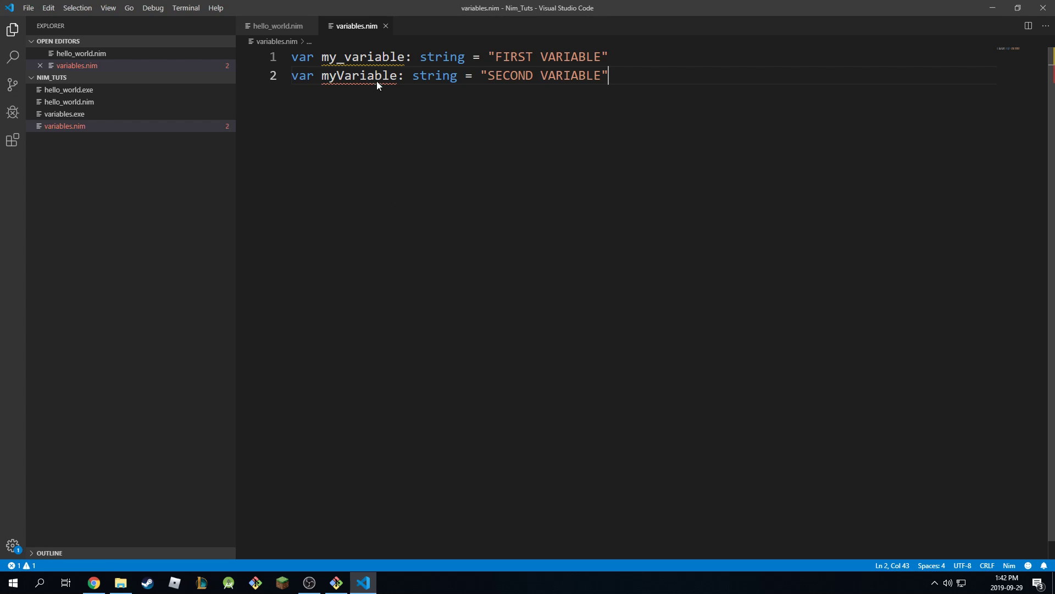
{"action": "mouse_move", "coordinate": [359, 75]}
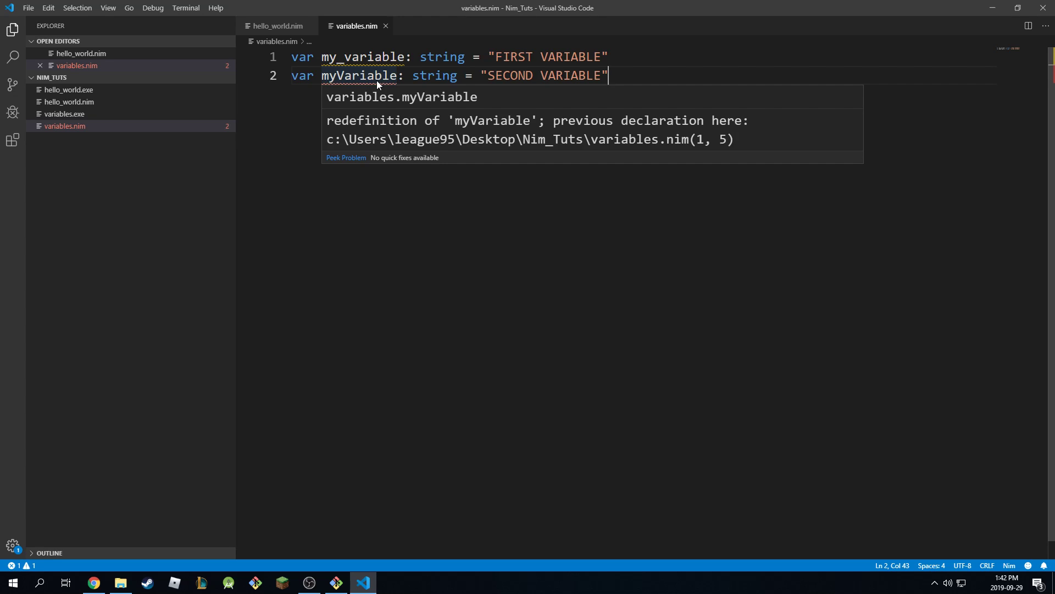
{"action": "mouse_move", "coordinate": [327, 121]}
{"action": "left_mouse_down"}
{"action": "mouse_move", "coordinate": [748, 127]}
{"action": "mouse_move", "coordinate": [705, 142]}
{"action": "left_mouse_up"}
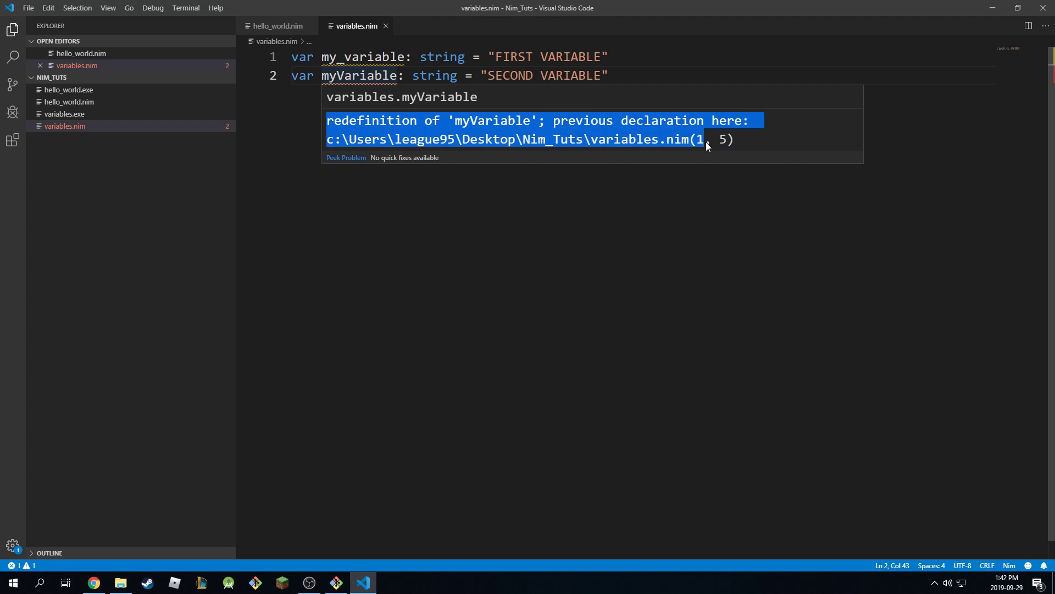
Select line 1's my_variable and line 2's myVariable in turn to compare the two names.
{"action": "key", "text": "ctrl+Home"}
{"action": "key", "text": "shift+Down"}
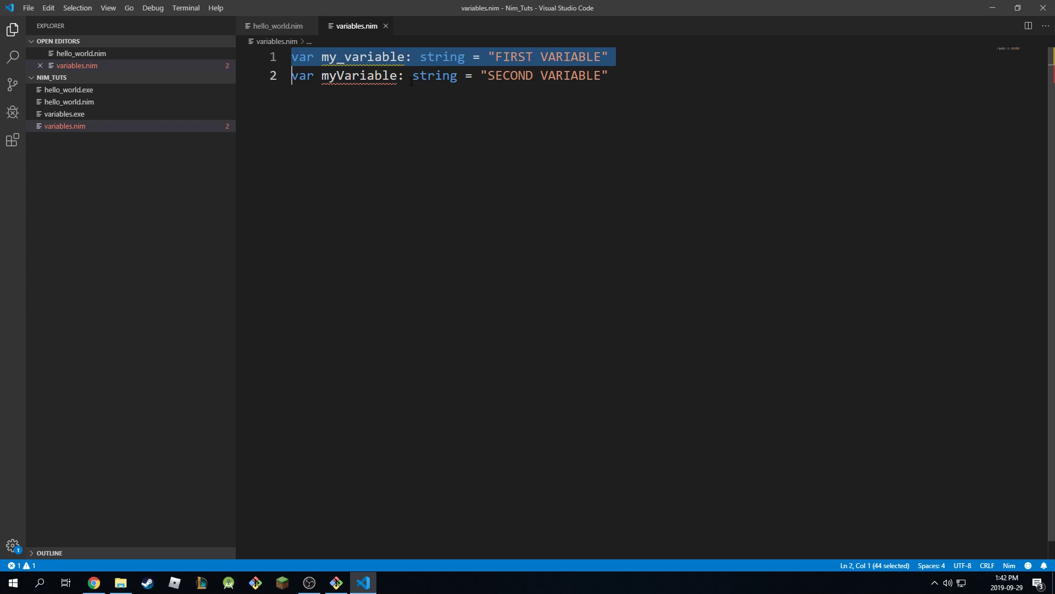
{"action": "left_click", "coordinate": [431, 120]}
{"action": "double_click", "coordinate": [335, 77]}
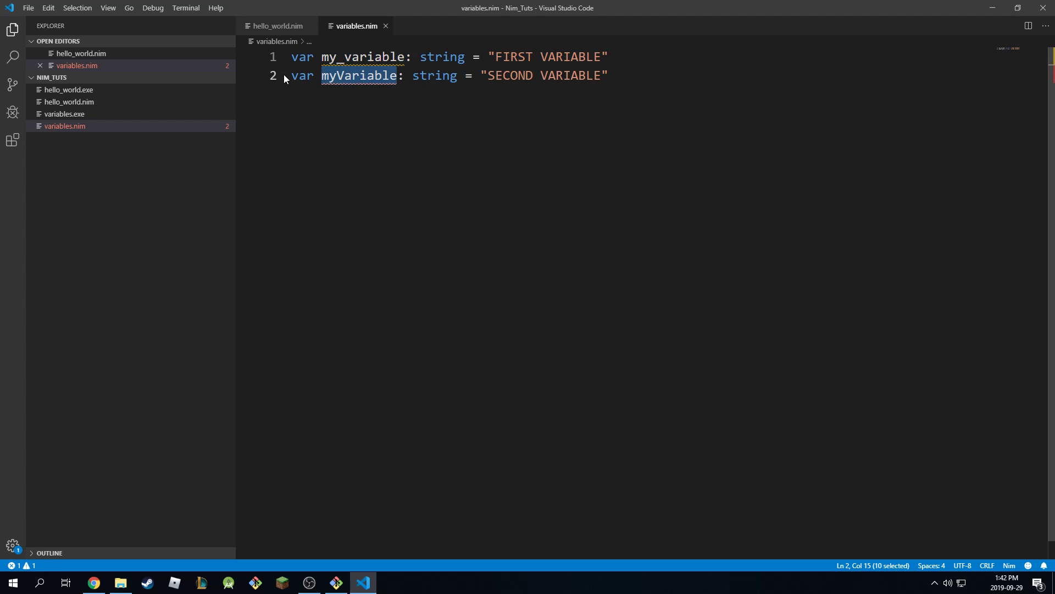
{"action": "key", "text": "Home"}
{"action": "key", "text": "shift+End"}
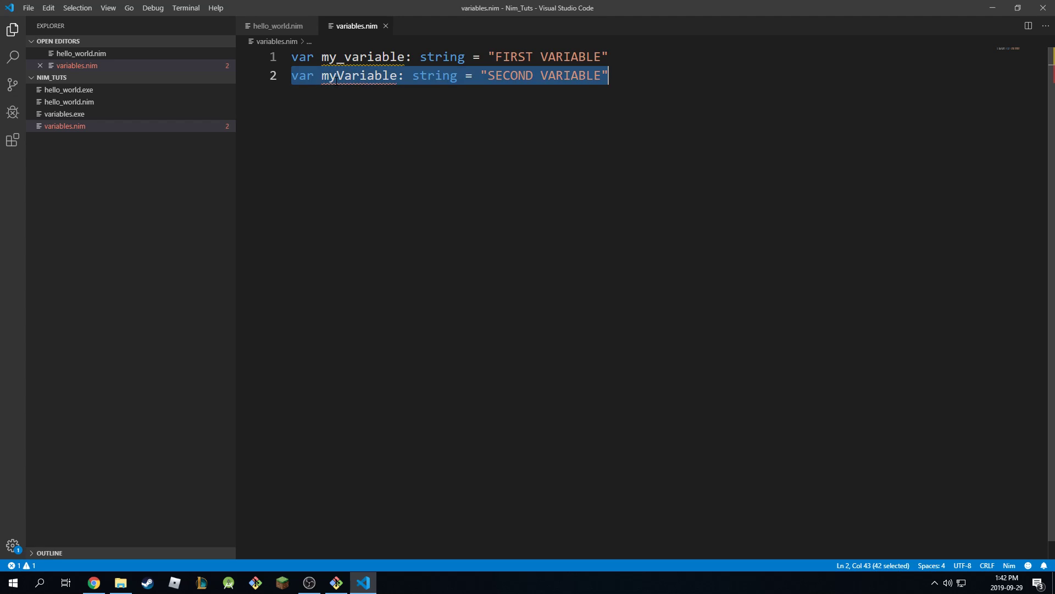
{"action": "double_click", "coordinate": [363, 57]}
{"action": "triple_click", "coordinate": [363, 57]}
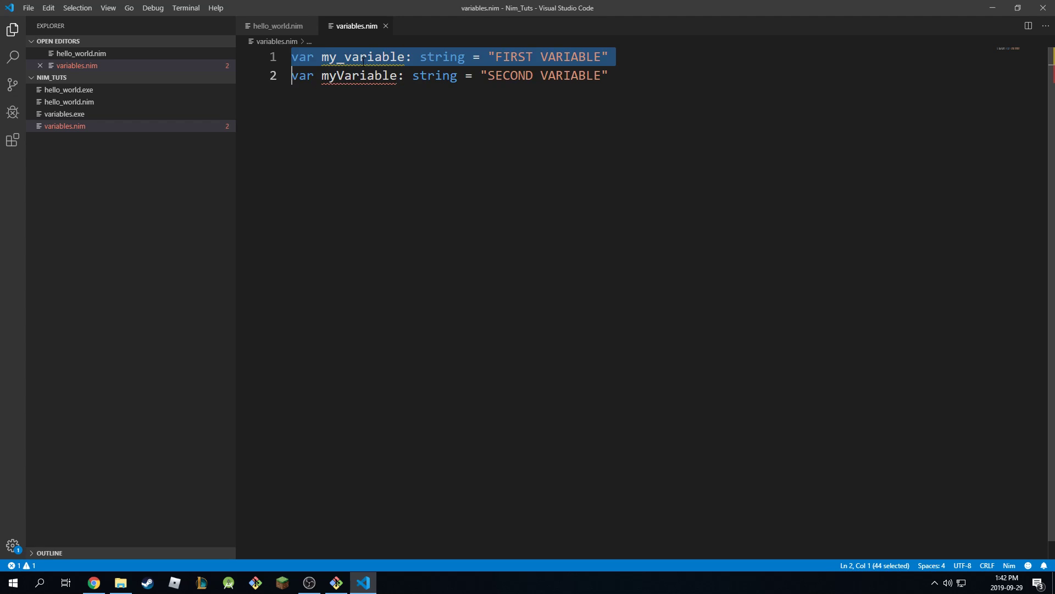
{"action": "left_click", "coordinate": [344, 57]}
{"action": "left_click", "coordinate": [391, 127]}
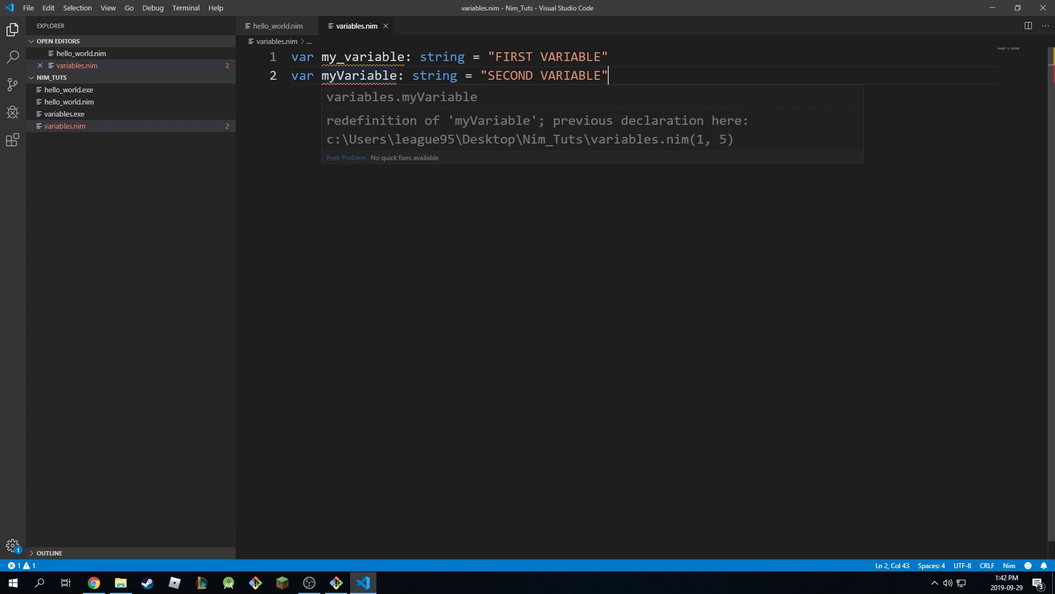
{"action": "mouse_move", "coordinate": [359, 76]}
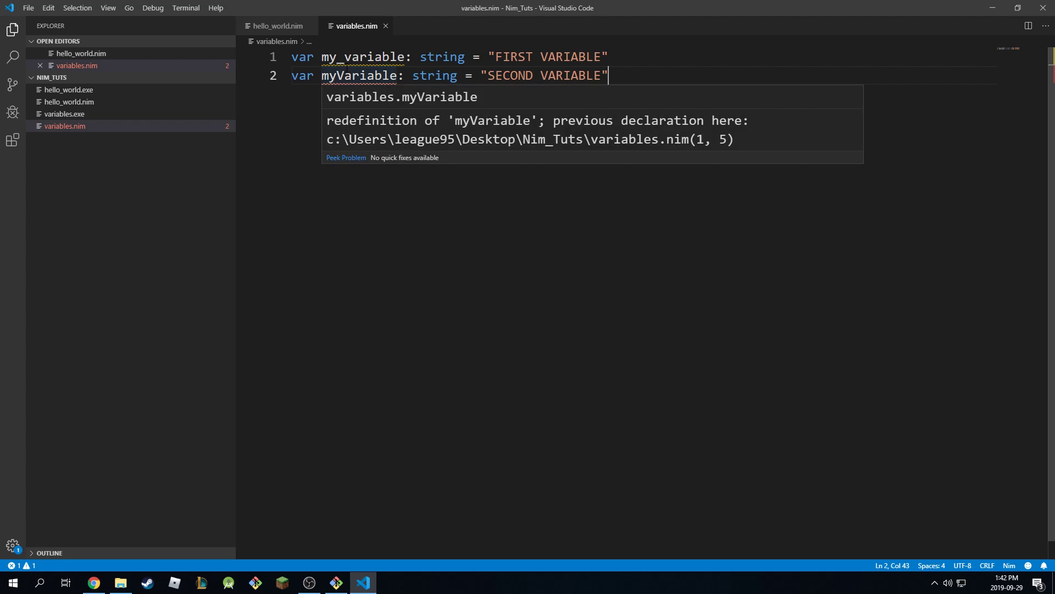
{"action": "left_click", "coordinate": [344, 58]}
{"action": "key", "text": "shift+Left"}
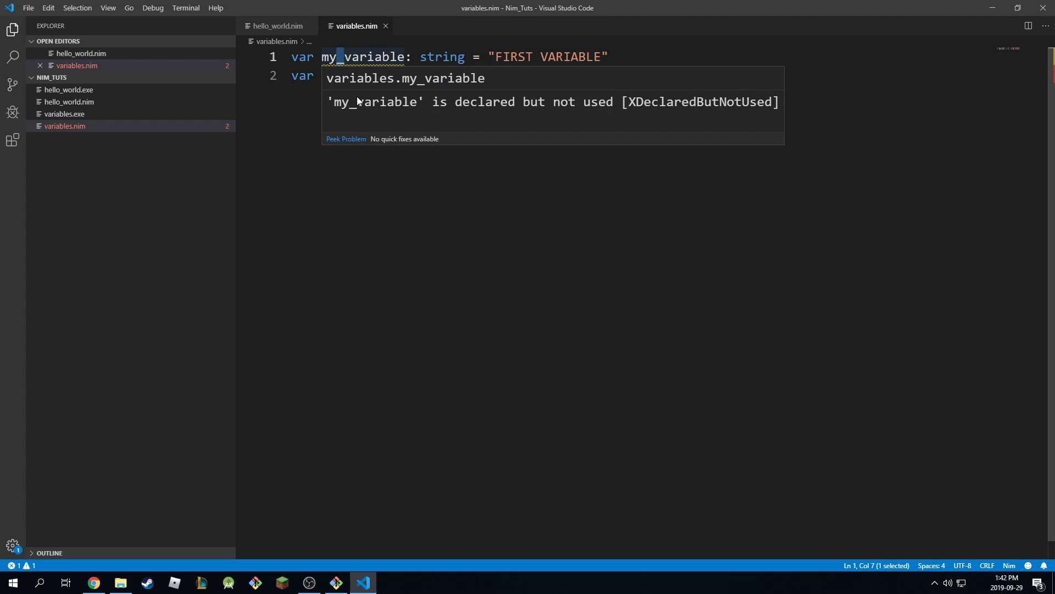
{"action": "type", "text": "V"}
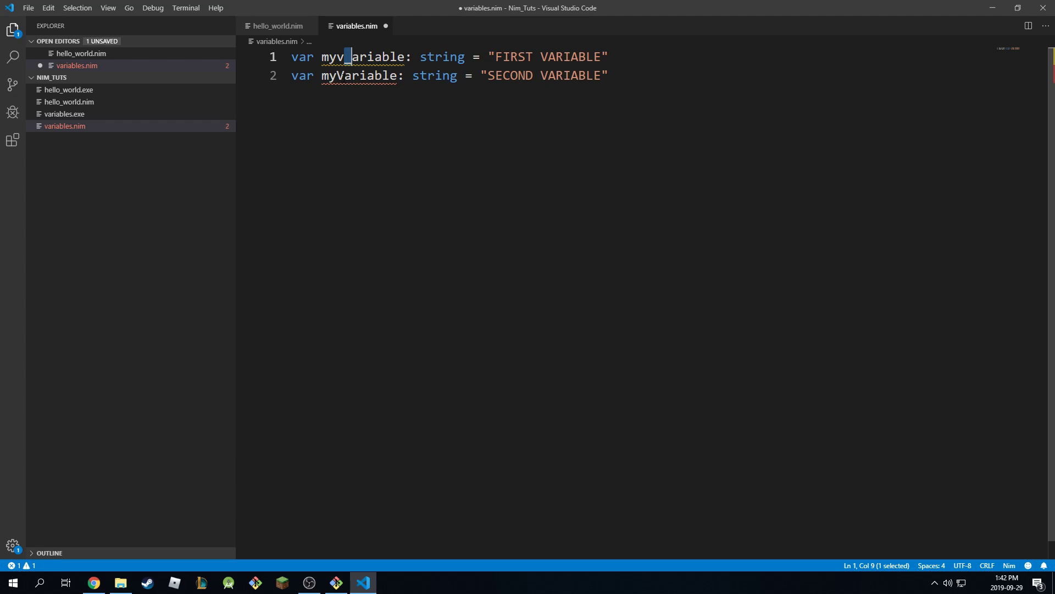
{"action": "key", "text": "shift+Right"}
{"action": "key", "text": "ctrl+z"}
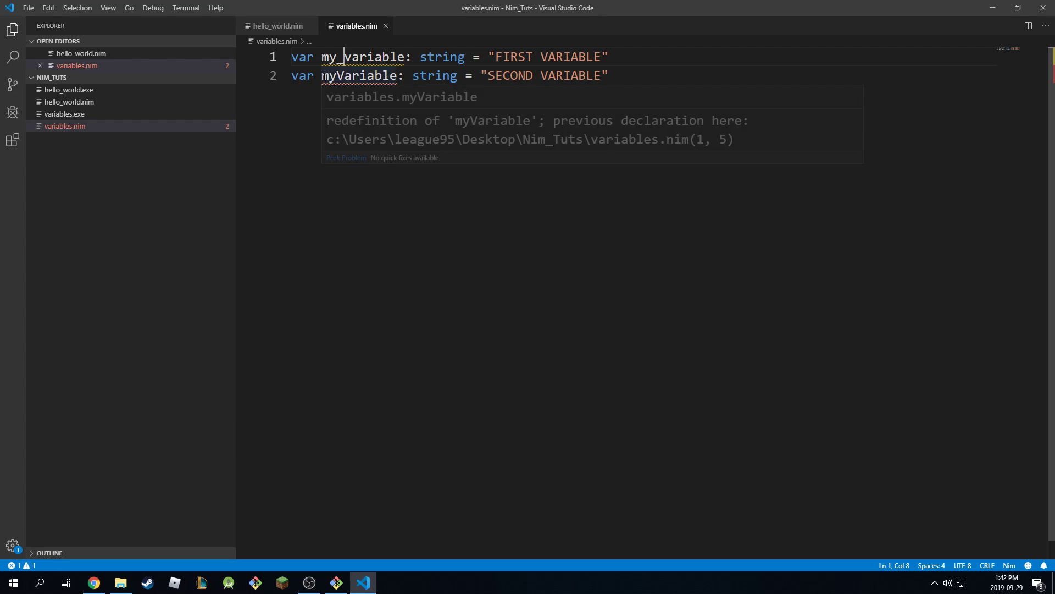
{"action": "left_click_drag", "start_coordinate": [321, 75], "coordinate": [329, 75]}
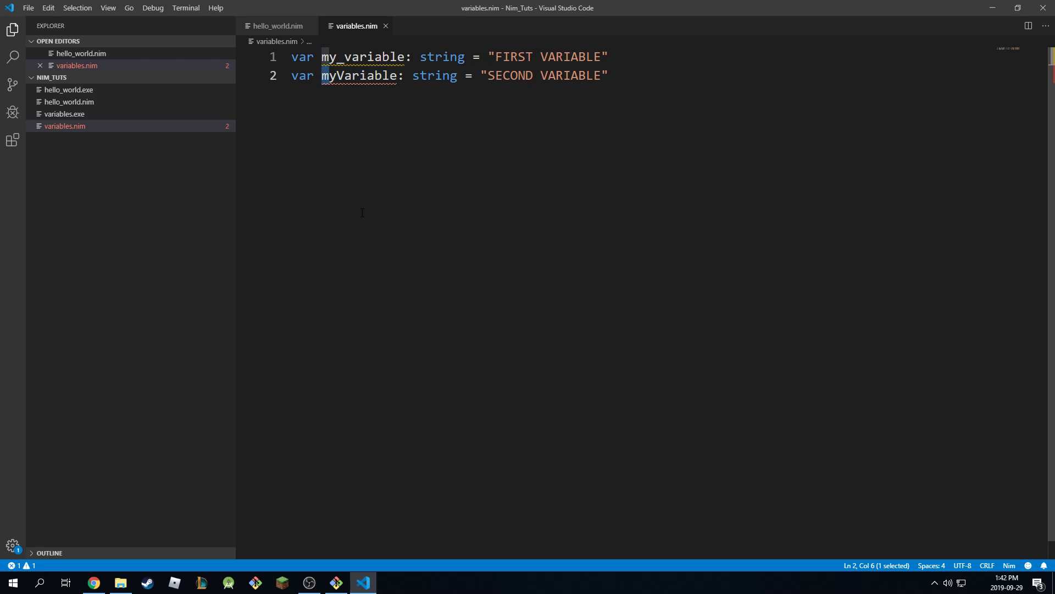
{"action": "left_click", "coordinate": [347, 107]}
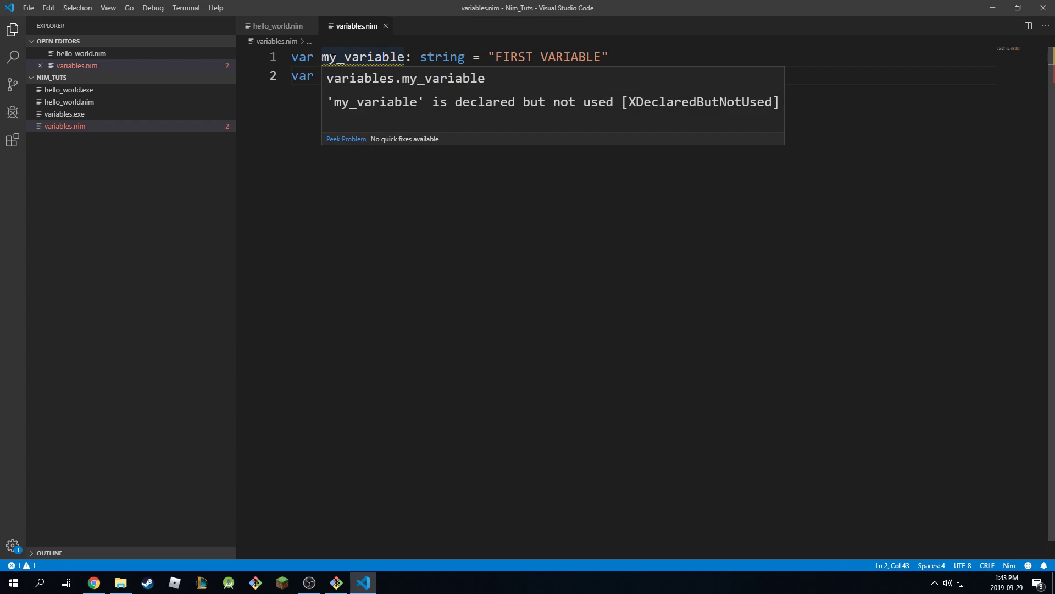
{"action": "left_click_drag", "start_coordinate": [321, 56], "coordinate": [398, 56]}
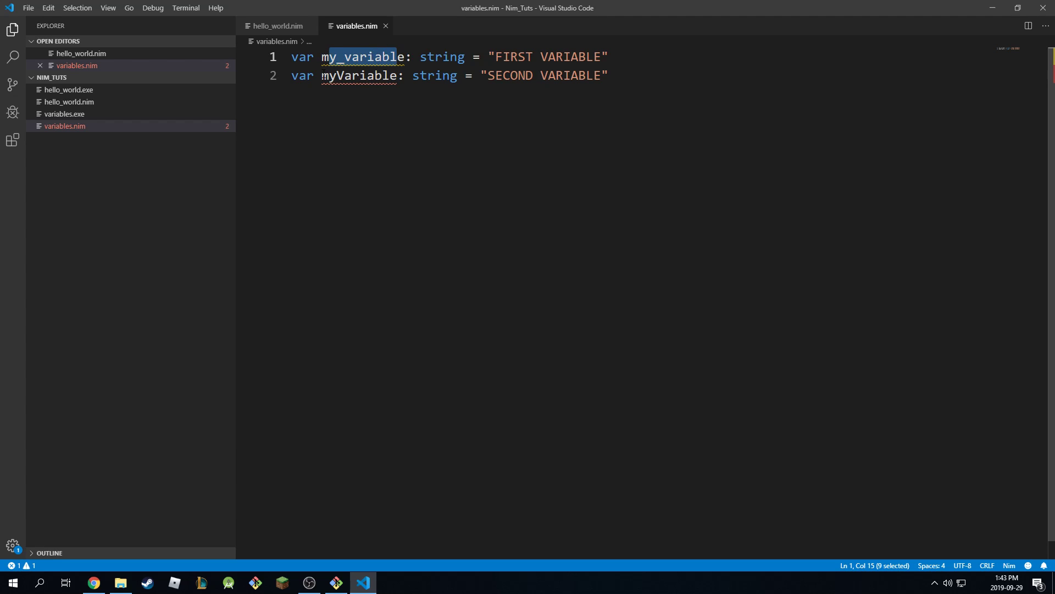
{"action": "left_click", "coordinate": [333, 116]}
{"action": "left_click_drag", "start_coordinate": [322, 57], "coordinate": [406, 56]}
{"action": "left_click", "coordinate": [357, 56]}
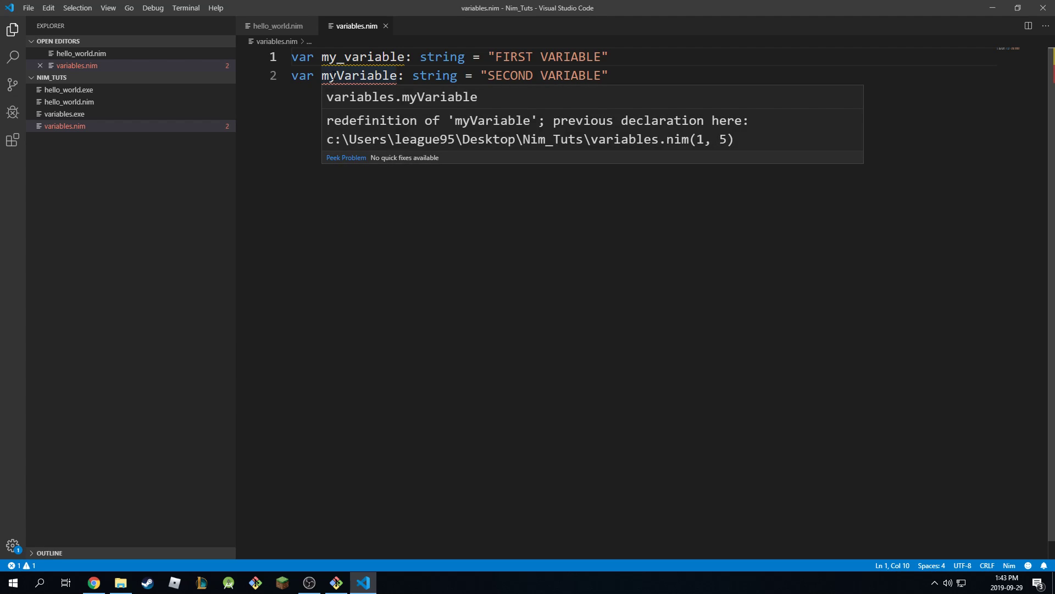
{"action": "left_click_drag", "start_coordinate": [329, 75], "coordinate": [397, 75]}
{"action": "left_click_drag", "start_coordinate": [329, 56], "coordinate": [405, 56]}
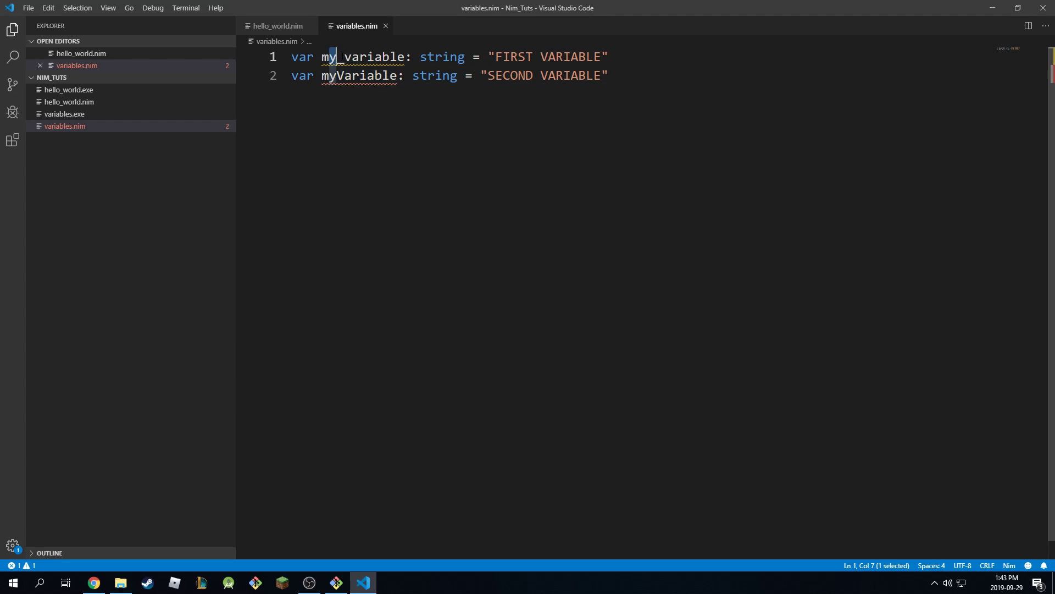
{"action": "left_click", "coordinate": [329, 74]}
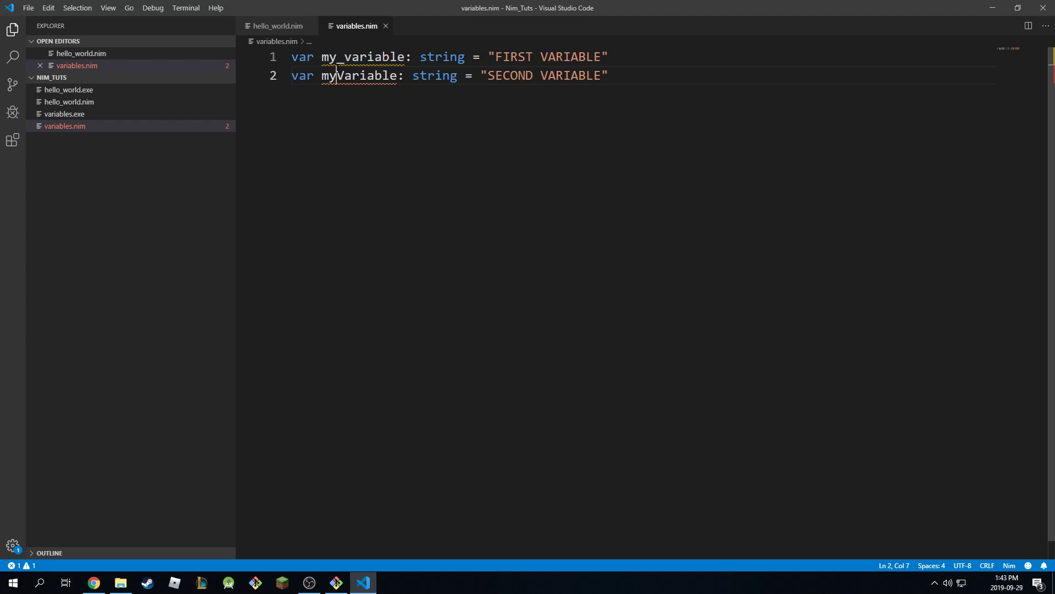
{"action": "left_click_drag", "start_coordinate": [321, 57], "coordinate": [404, 56]}
{"action": "left_click", "coordinate": [344, 56]}
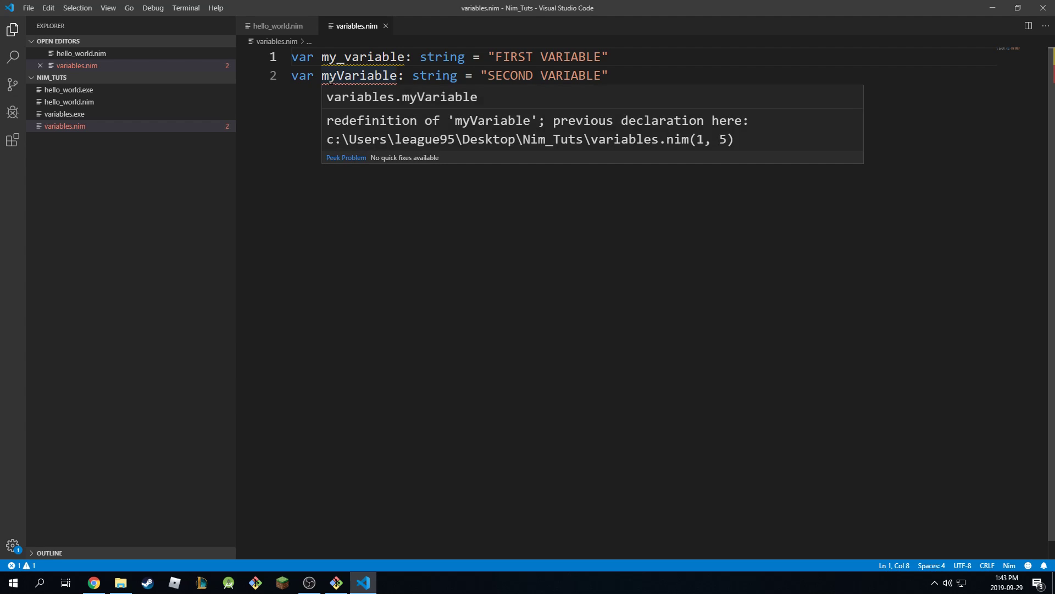
Reduce line 2 to the plain assignment myVariable = "SECOND VARIABLE" and save, clearing the errors.
{"action": "left_click", "coordinate": [322, 75]}
{"action": "key", "text": "BackSpace"}
{"action": "key", "text": "BackSpace"}
{"action": "key", "text": "BackSpace"}
{"action": "key", "text": "BackSpace"}
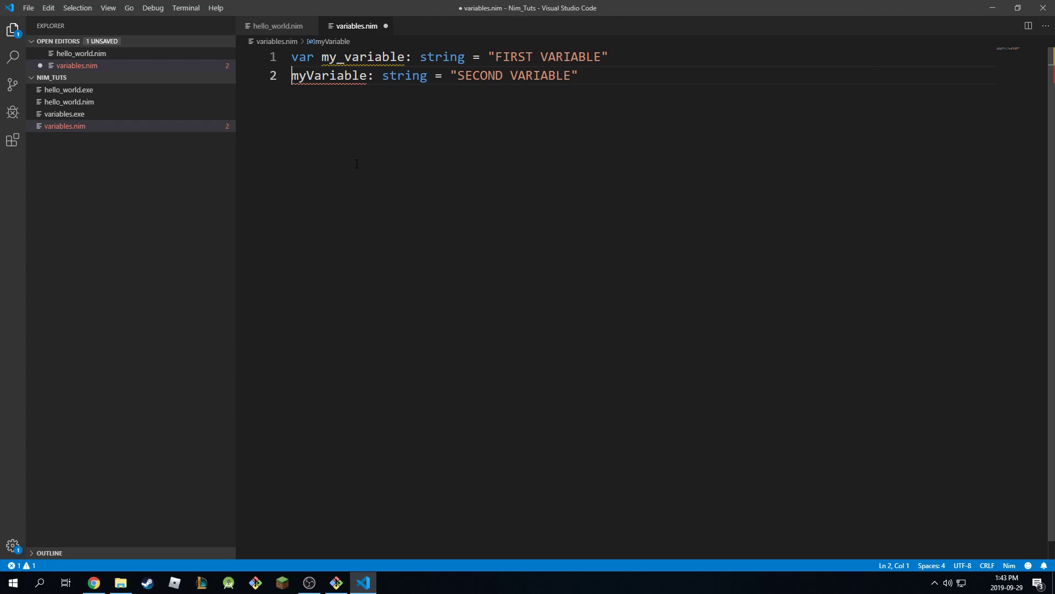
{"action": "double_click", "coordinate": [404, 75]}
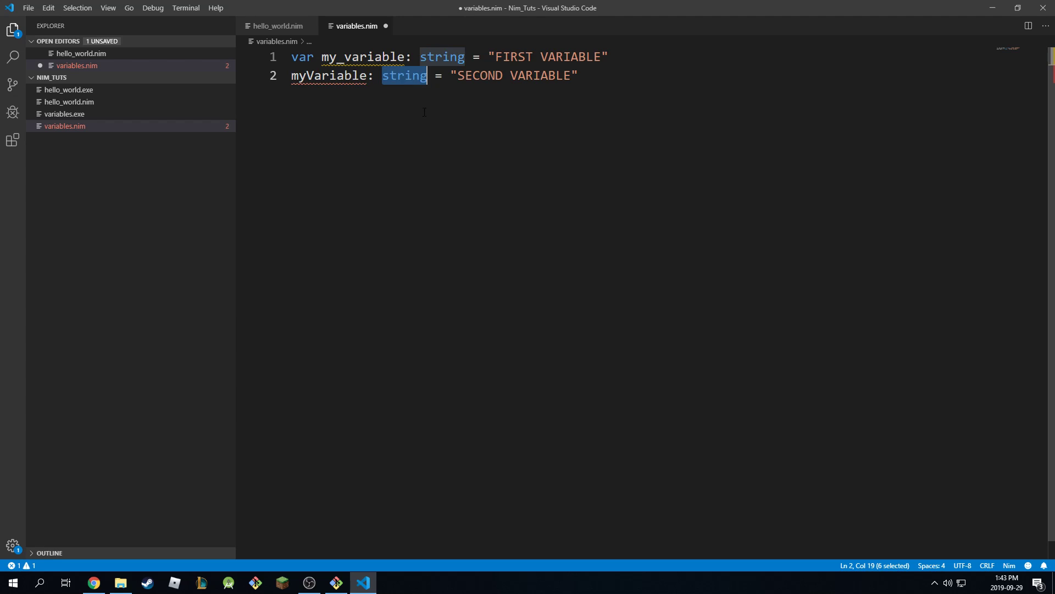
{"action": "key", "text": "BackSpace"}
{"action": "key", "text": "BackSpace"}
{"action": "key", "text": "BackSpace"}
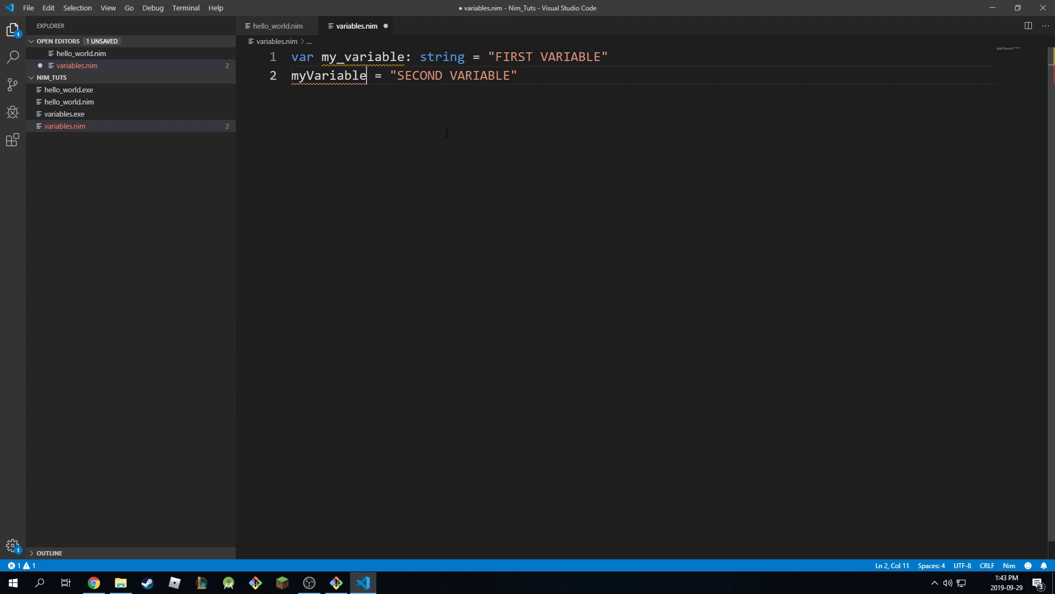
{"action": "key", "text": "ctrl+s"}
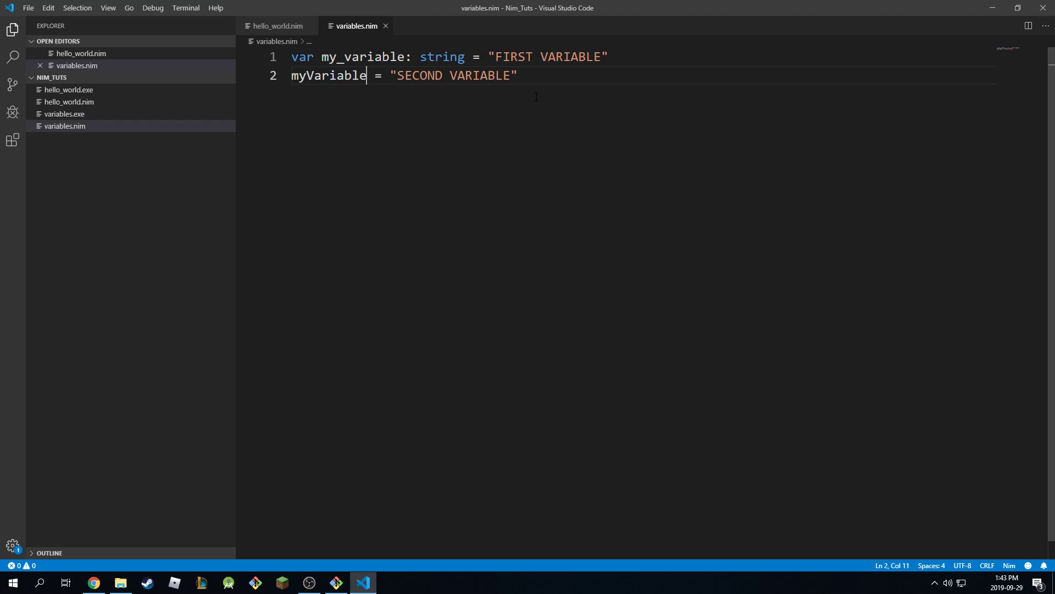
Write echo "WHICH? ", my_variable on line 4, accepting my_variable from IntelliSense, and save.
{"action": "double_click", "coordinate": [380, 57]}
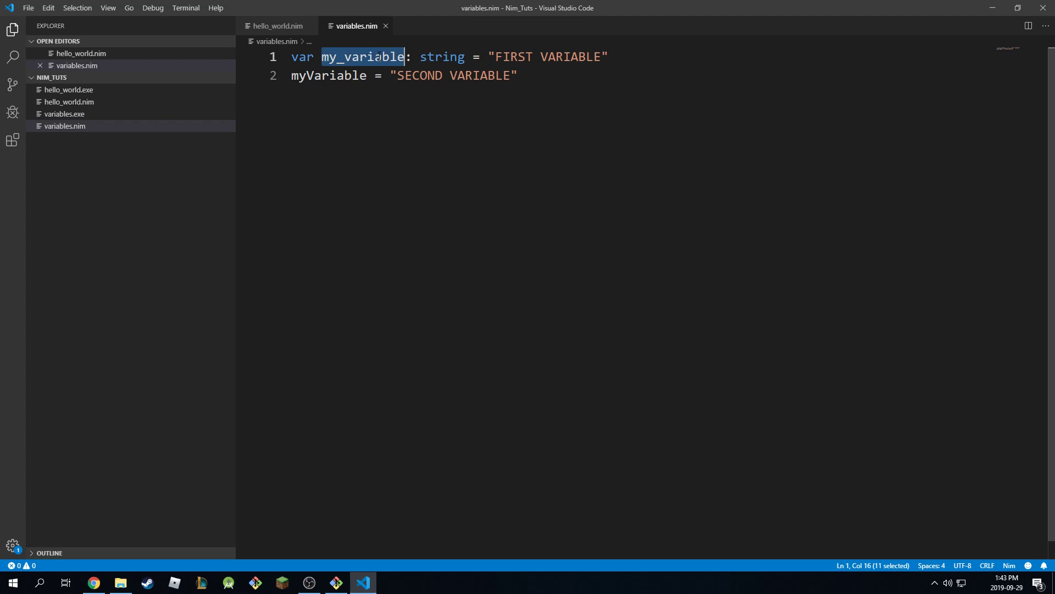
{"action": "left_click", "coordinate": [518, 75]}
{"action": "key", "text": "Return"}
{"action": "key", "text": "Return"}
{"action": "type", "text": "ec"}
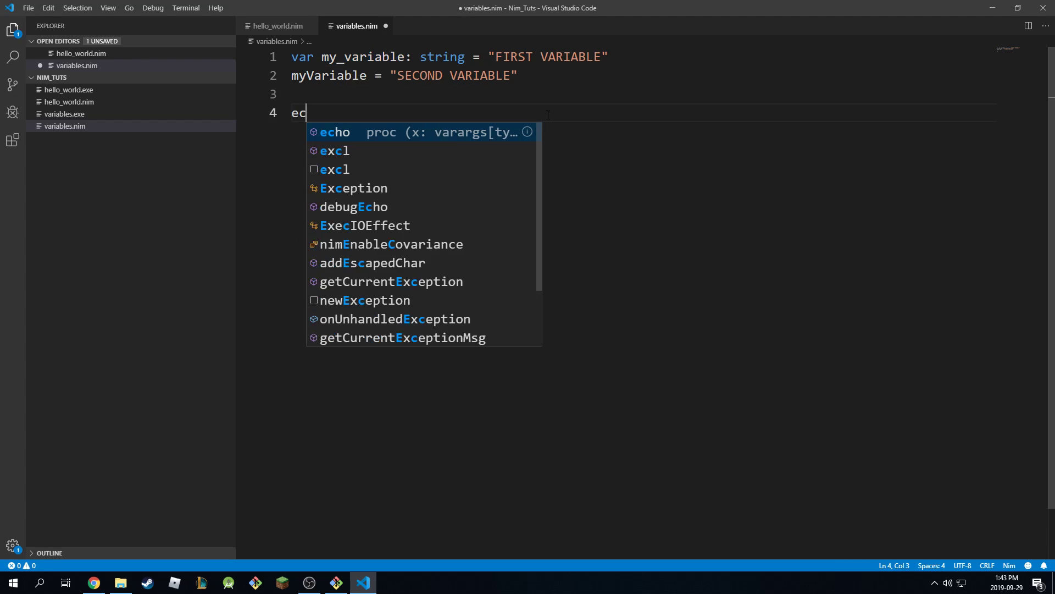
{"action": "type", "text": "ho \""}
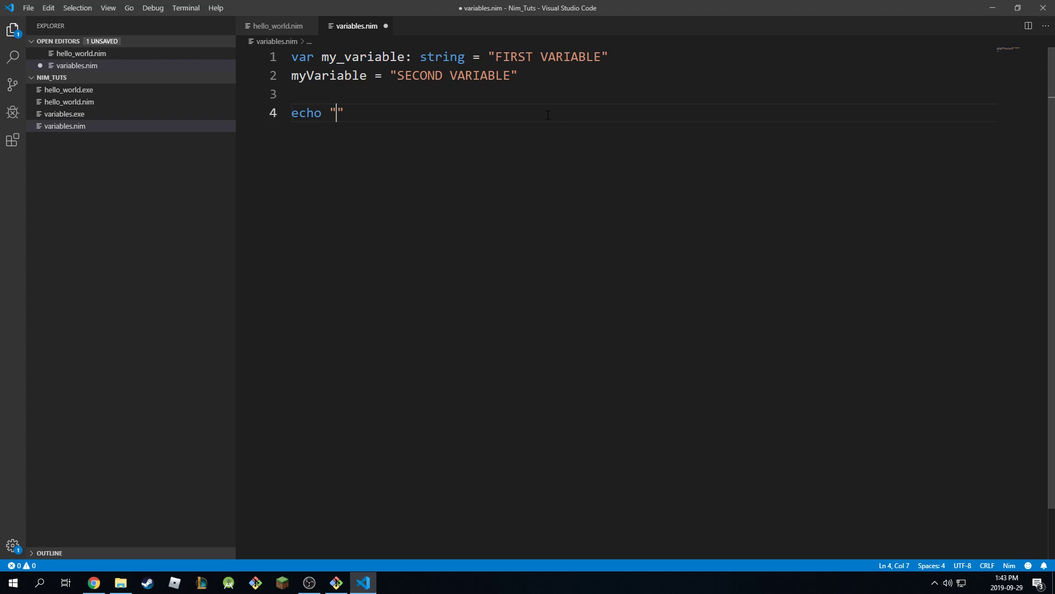
{"action": "type", "text": "WHICH"}
{"action": "type", "text": "? \""}
{"action": "type", "text": ","}
{"action": "key", "text": "Return"}
{"action": "key", "text": "ctrl+s"}
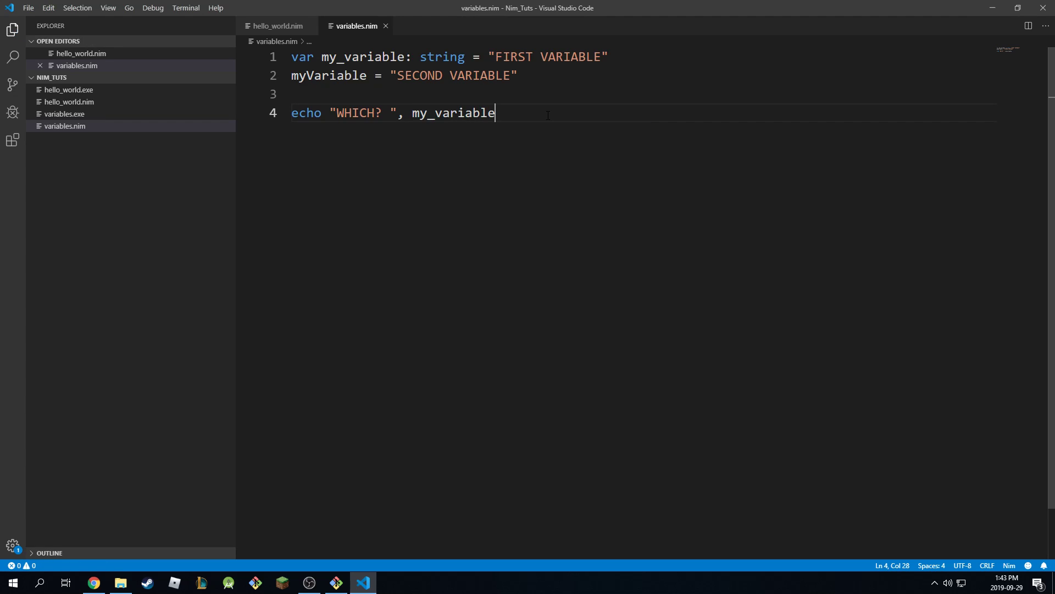
Run nim c variables.nim then ./variables.exe in Git Bash, printing WHICH? SECOND VARIABLE, and return to the editor.
{"action": "left_click", "coordinate": [336, 582]}
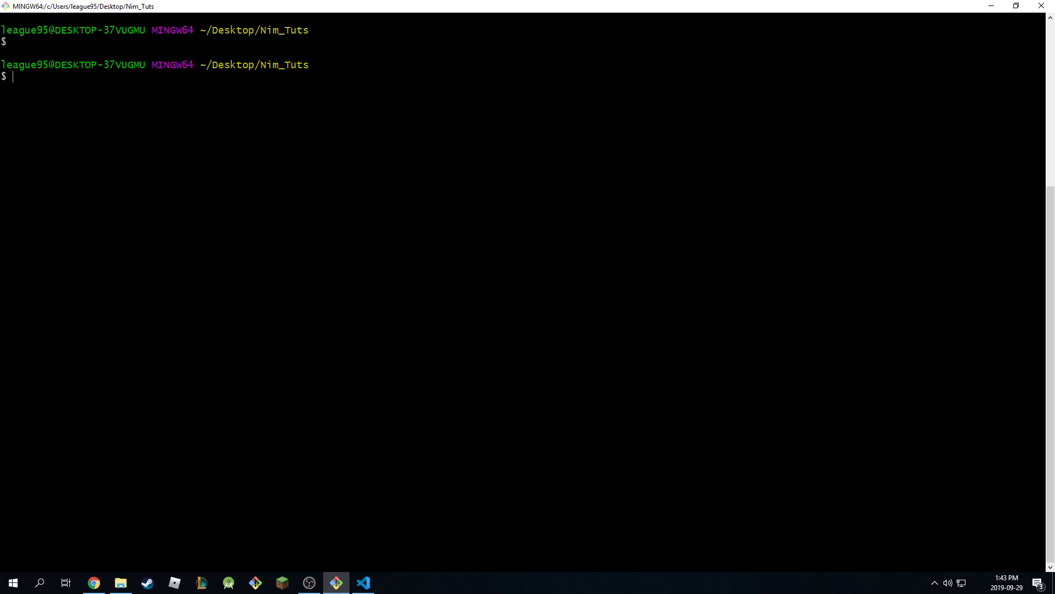
{"action": "key", "text": "Up"}
{"action": "key", "text": "Up"}
{"action": "key", "text": "Return"}
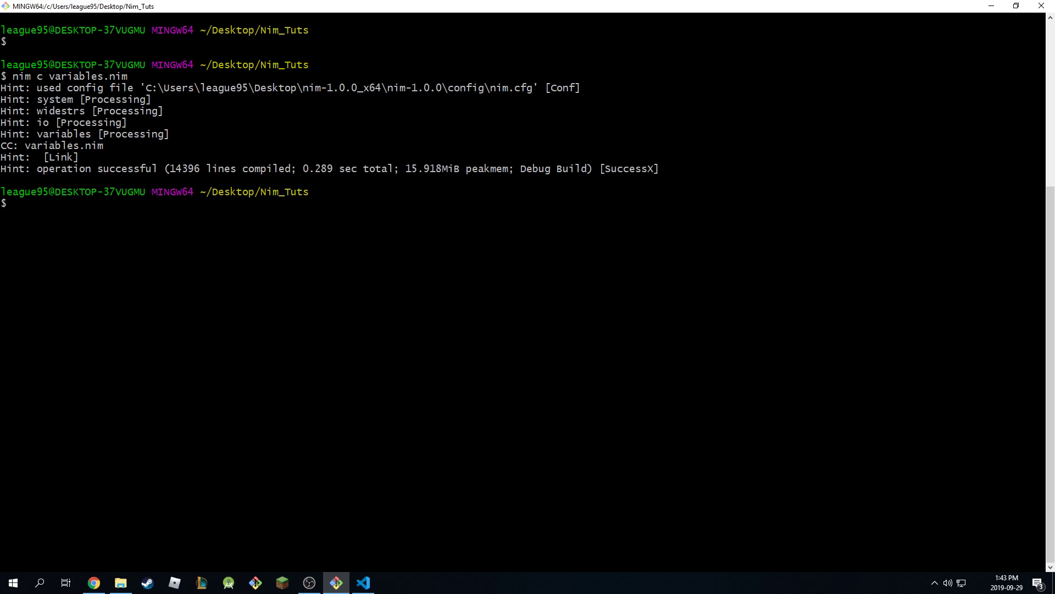
{"action": "key", "text": "Up"}
{"action": "key", "text": "Up"}
{"action": "key", "text": "Up"}
{"action": "key", "text": "Return"}
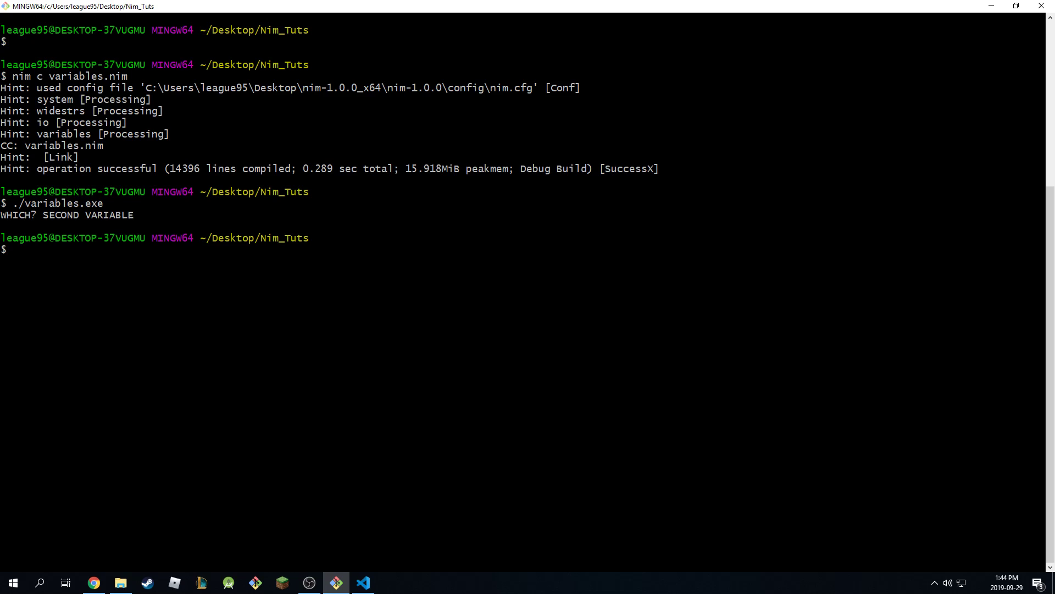
{"action": "key", "text": "alt+Tab"}
Highlight my_variable on line 1 and myVariable on line 2 to compare the two spellings.
{"action": "double_click", "coordinate": [410, 75]}
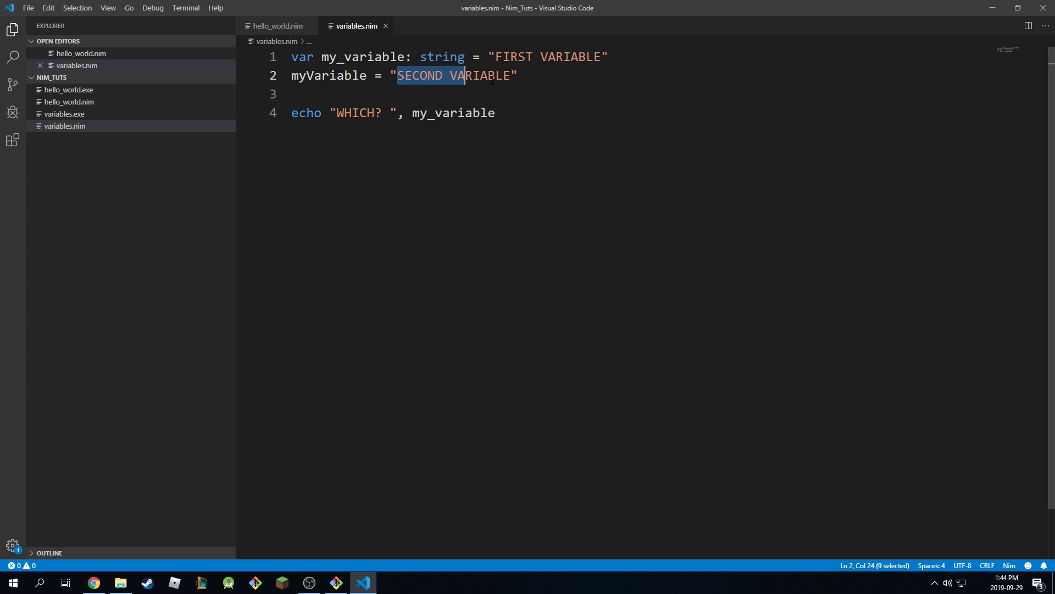
{"action": "left_click", "coordinate": [494, 75]}
{"action": "left_click", "coordinate": [496, 113]}
{"action": "double_click", "coordinate": [385, 59]}
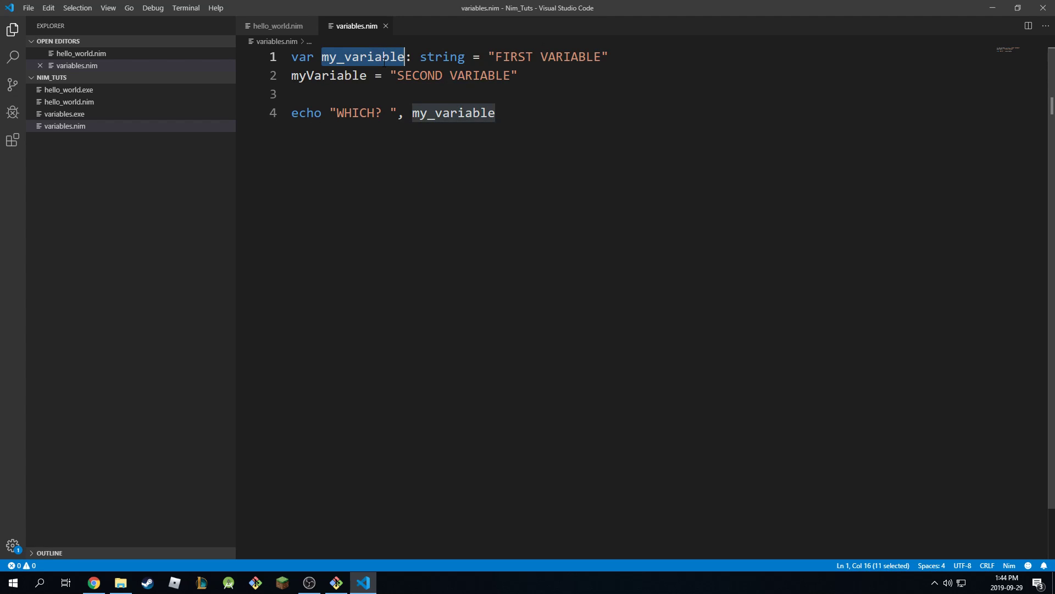
{"action": "double_click", "coordinate": [338, 75]}
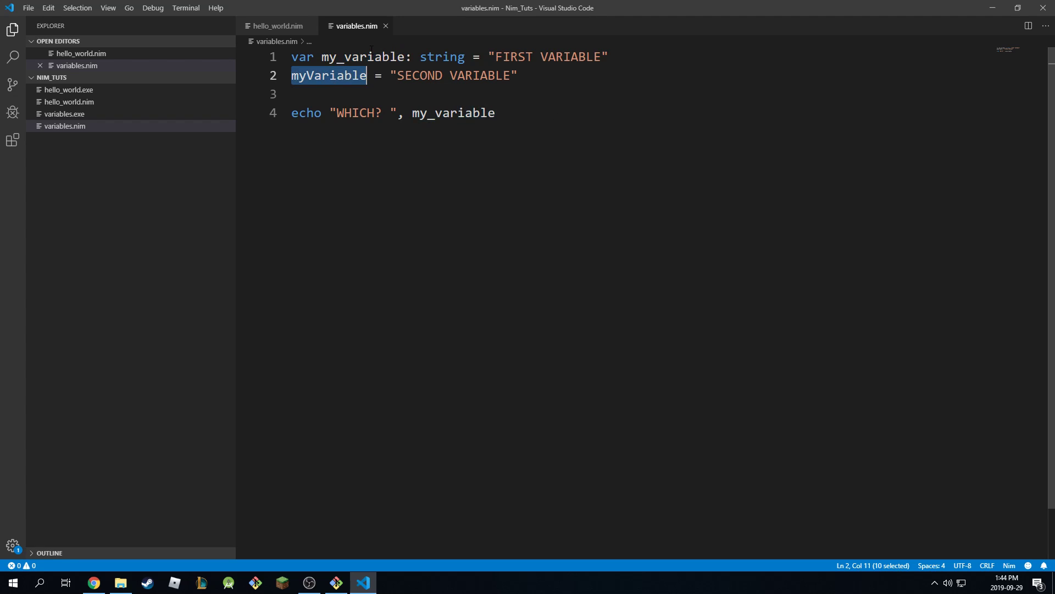
{"action": "double_click", "coordinate": [355, 59]}
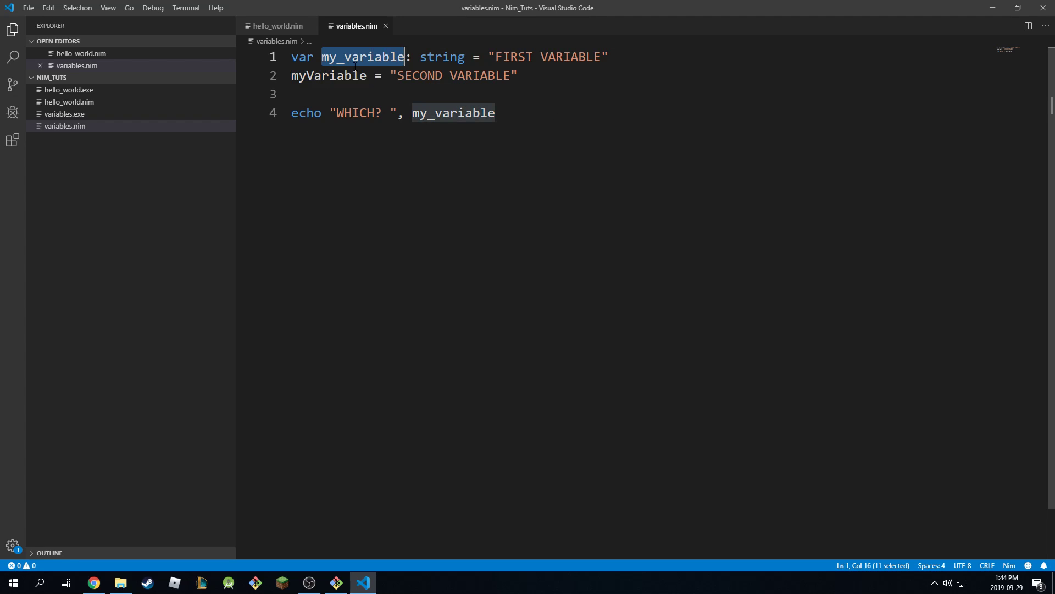
Delete the echo line and the leftover blank line, leaving only the two variable lines.
{"action": "left_click", "coordinate": [397, 139]}
{"action": "left_click_drag", "start_coordinate": [493, 110], "coordinate": [263, 97]}
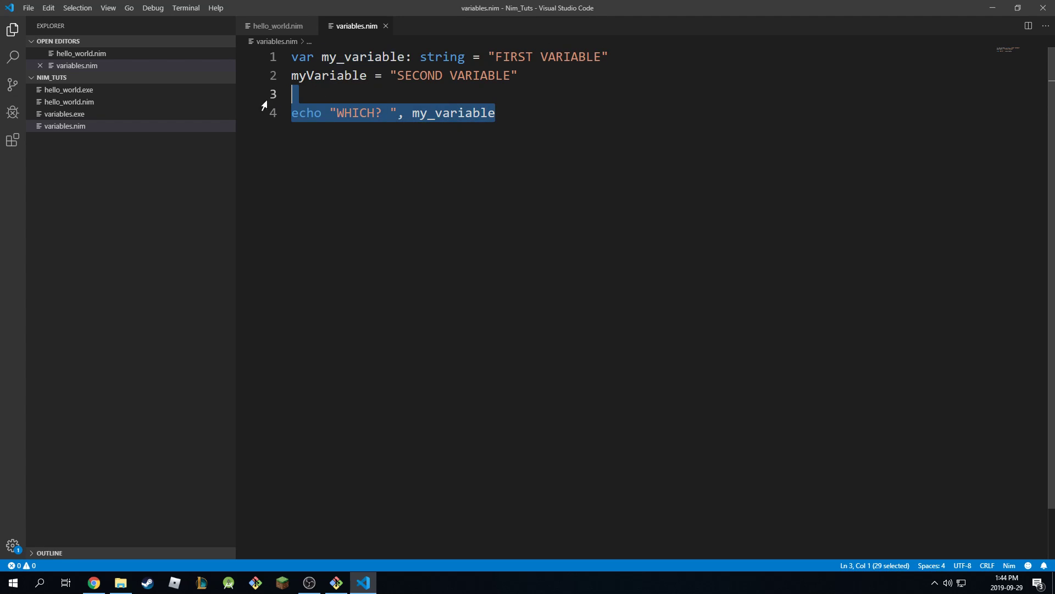
{"action": "key", "text": "BackSpace"}
{"action": "key", "text": "BackSpace"}
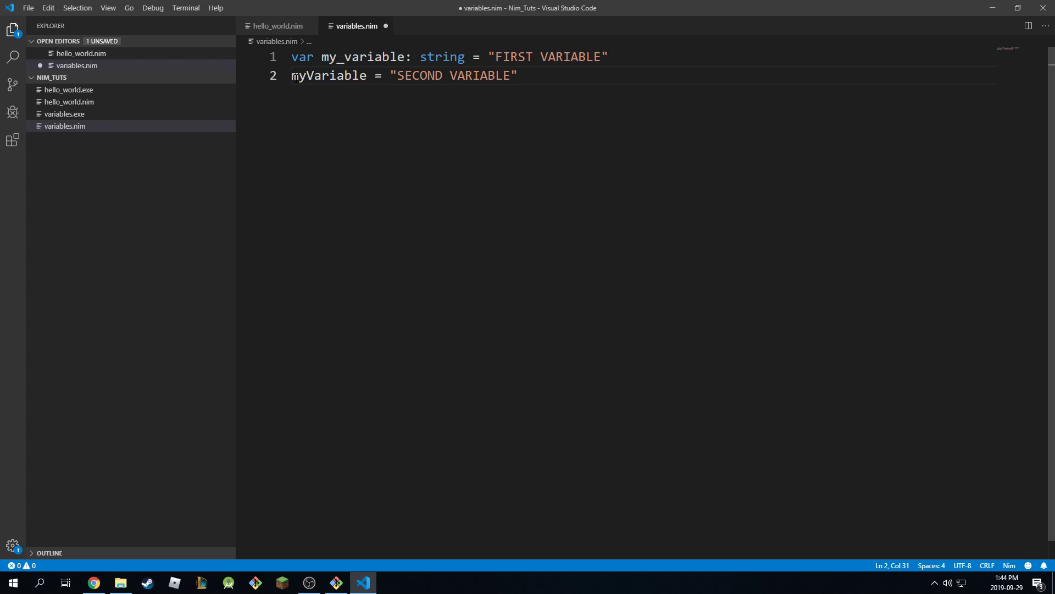
{"action": "key", "text": "Home"}
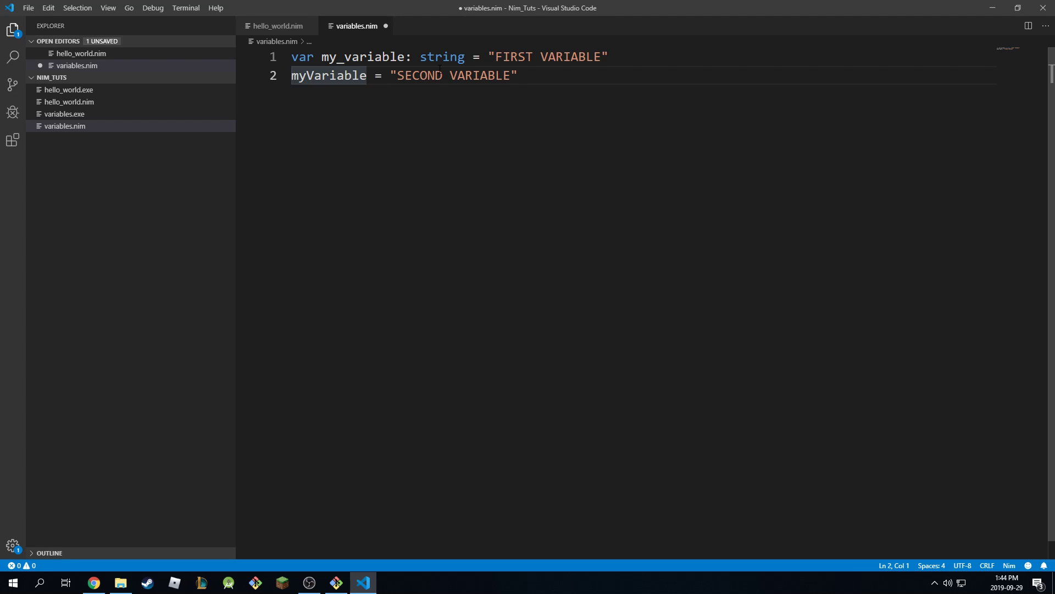
Replace line 2 with var My_variable: string = "SECOND VARIABLE" and save.
{"action": "double_click", "coordinate": [420, 74]}
{"action": "triple_click", "coordinate": [480, 76]}
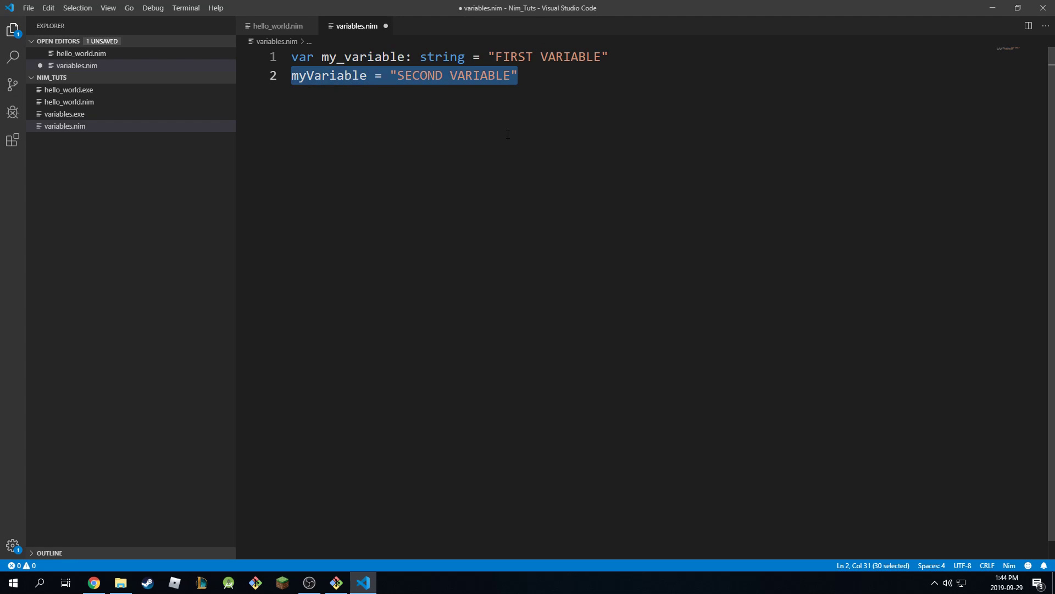
{"action": "type", "text": "var My"}
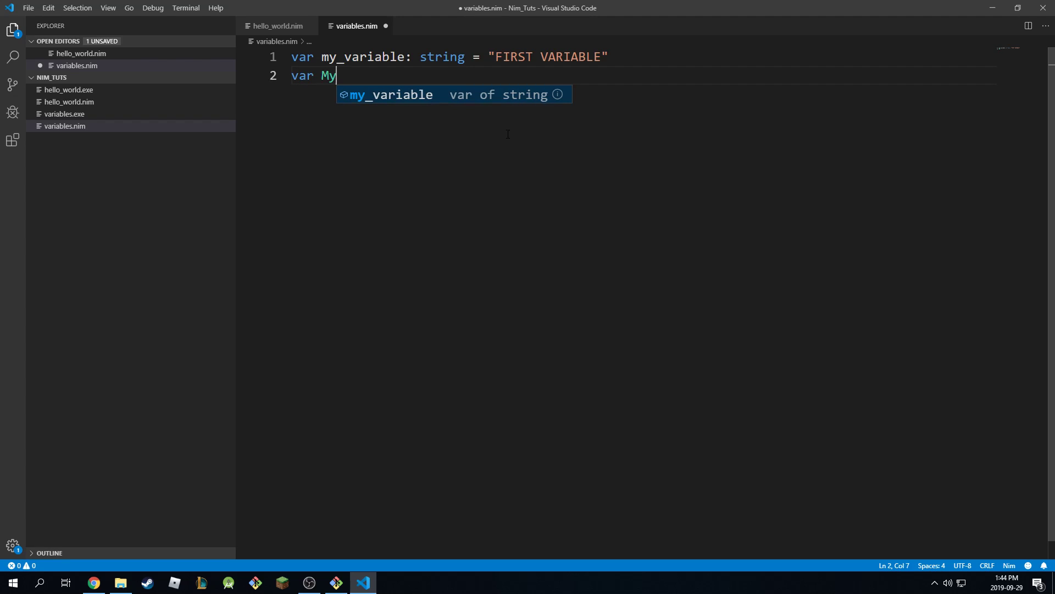
{"action": "type", "text": "_"}
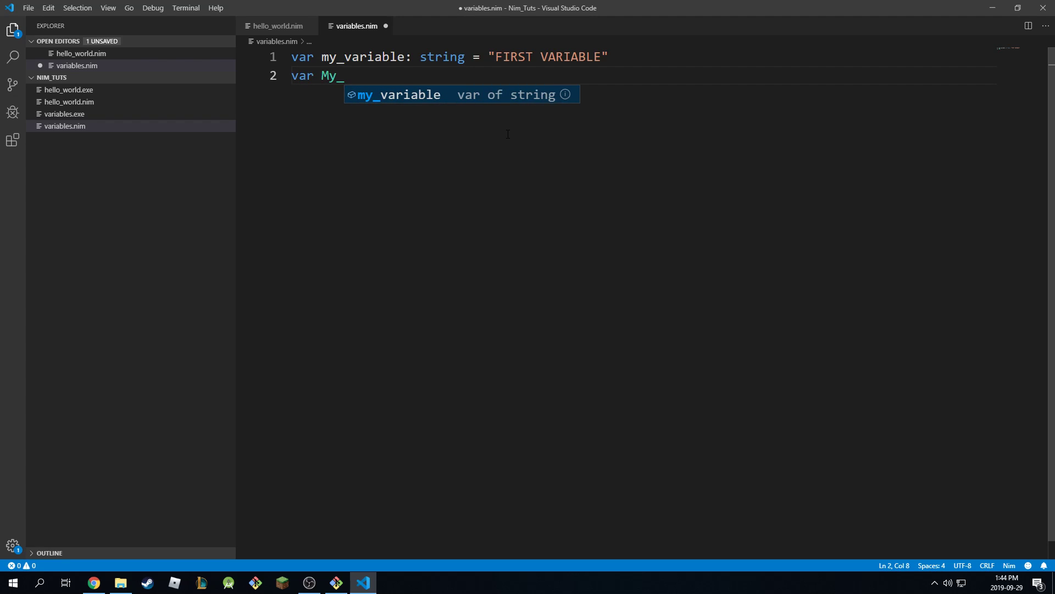
{"action": "type", "text": "variable"}
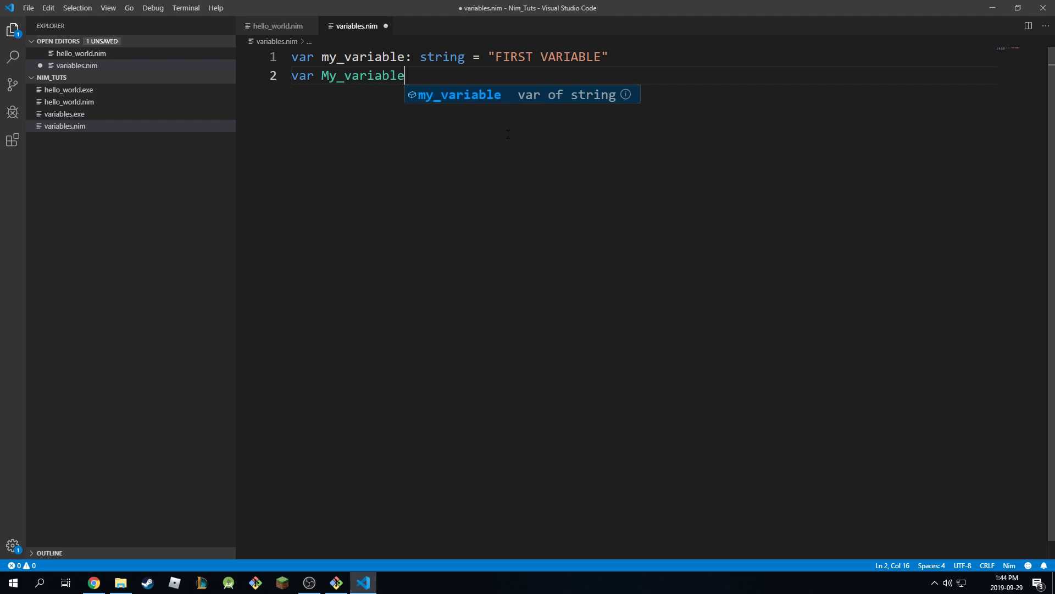
{"action": "key", "text": "BackSpace"}
{"action": "type", "text": ": "}
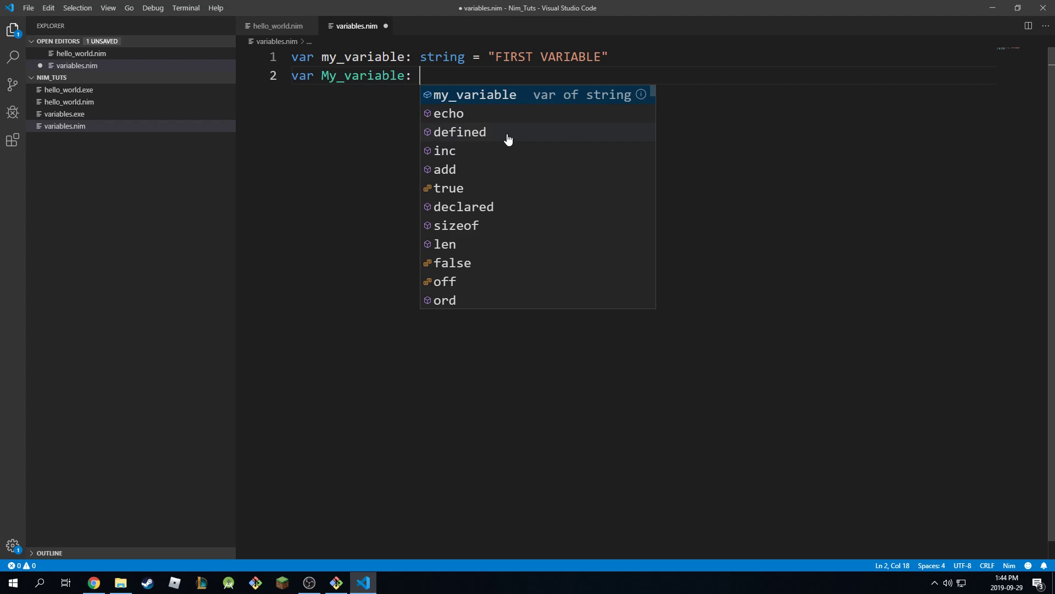
{"action": "type", "text": "string = "}
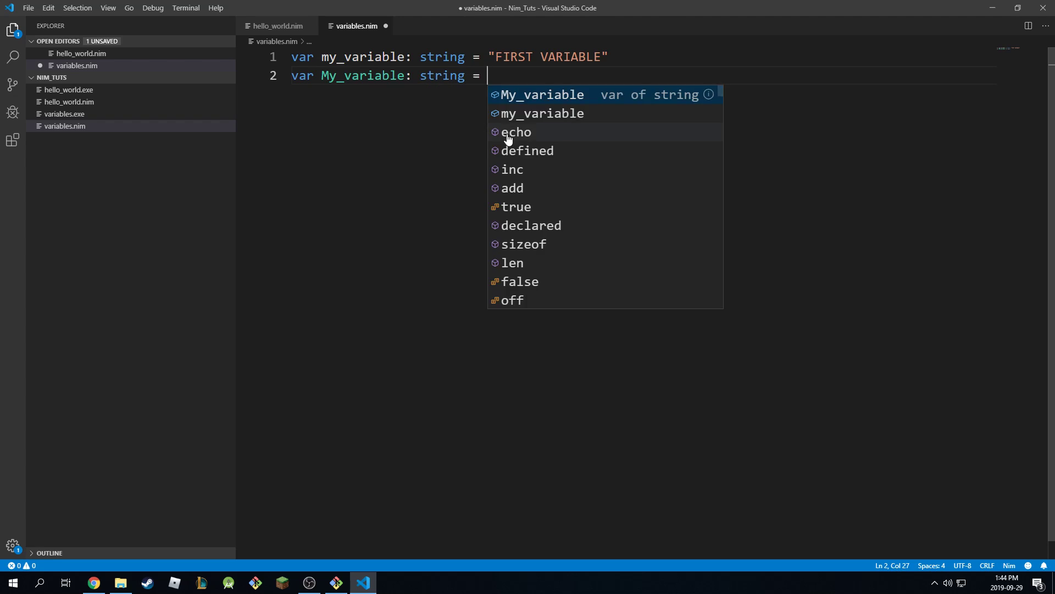
{"action": "type", "text": "\"SECO"}
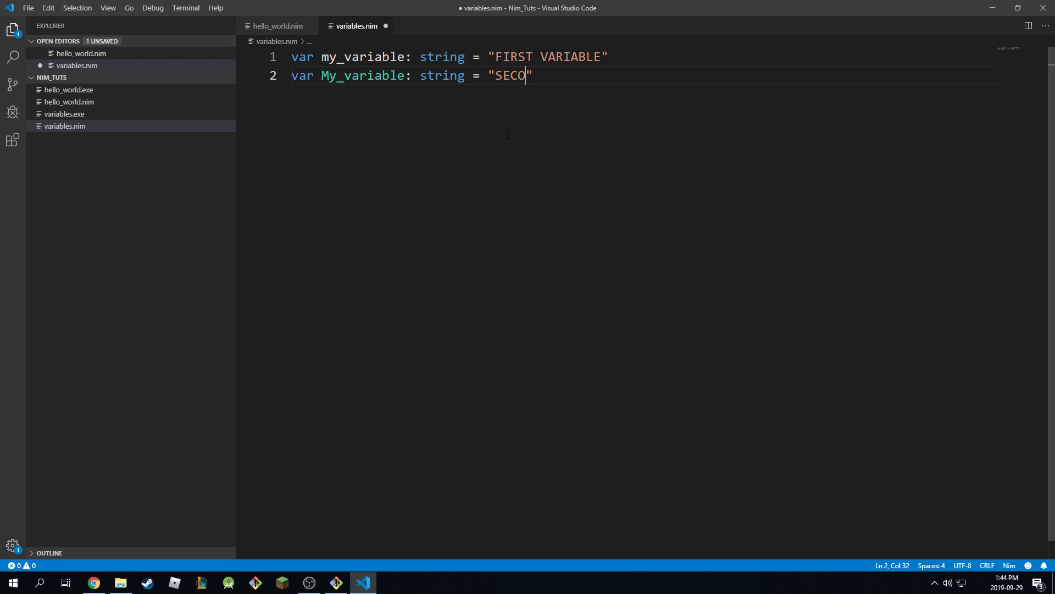
{"action": "type", "text": "ND VARIABLE"}
{"action": "key", "text": "ctrl+s"}
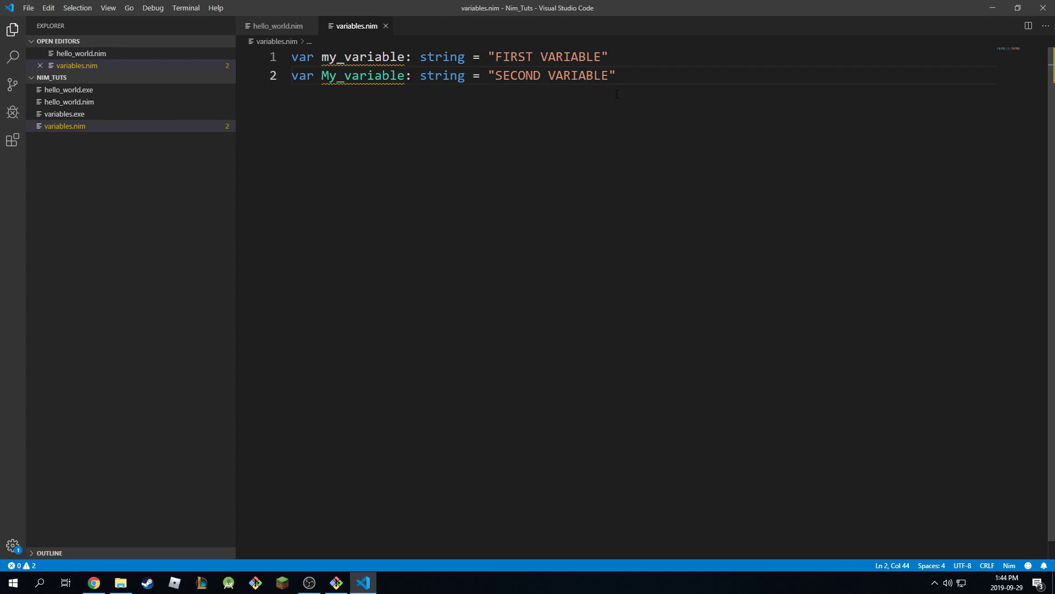
Highlight the capital M and the name My_variable to show it differs from my_variable.
{"action": "key", "text": "ctrl+a"}
{"action": "left_click", "coordinate": [426, 146]}
{"action": "left_click_drag", "start_coordinate": [328, 76], "coordinate": [322, 76]}
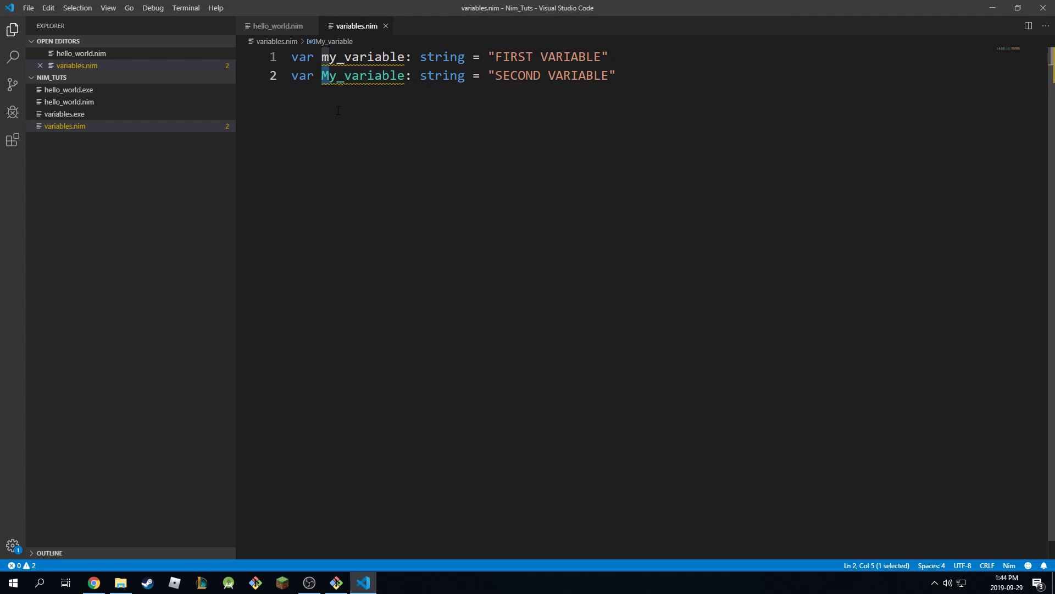
{"action": "key", "text": "End"}
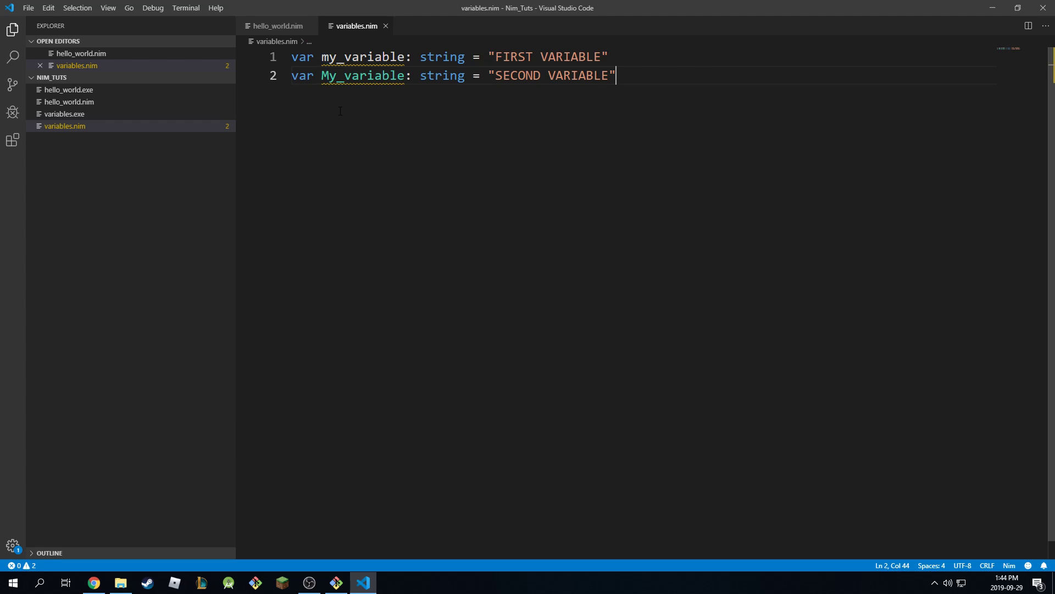
{"action": "left_click", "coordinate": [322, 76], "text": "shift"}
{"action": "double_click", "coordinate": [326, 76]}
{"action": "key", "text": "Right"}
Recompile variables.nim in Git Bash and run variables.exe, which produces no output.
{"action": "key", "text": "alt+Tab"}
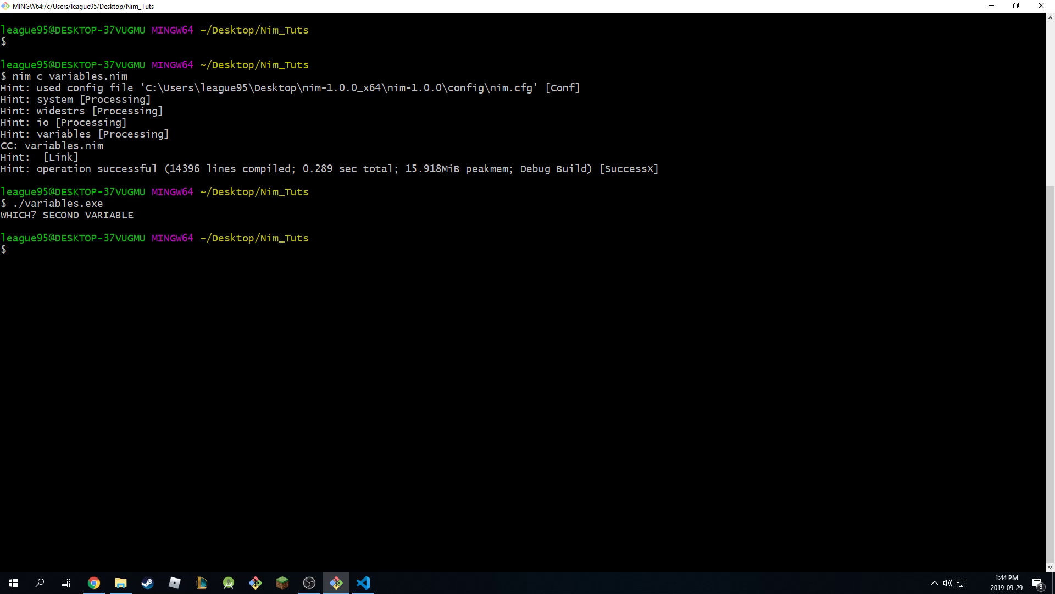
{"action": "key", "text": "Up"}
{"action": "key", "text": "Up"}
{"action": "key", "text": "Up"}
{"action": "key", "text": "Return"}
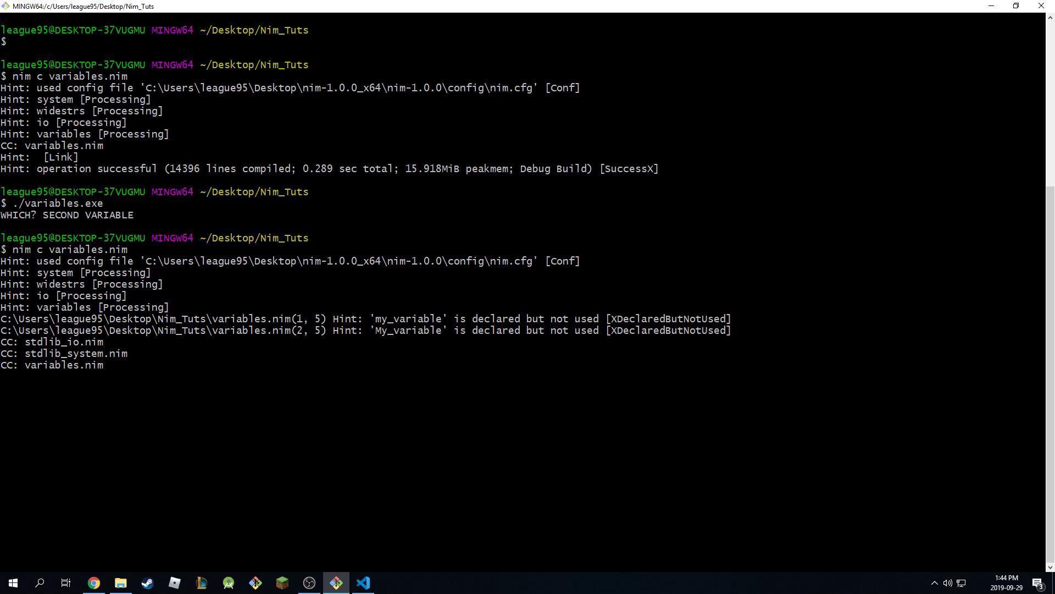
{"action": "key", "text": "Up"}
{"action": "key", "text": "Up"}
{"action": "key", "text": "Return"}
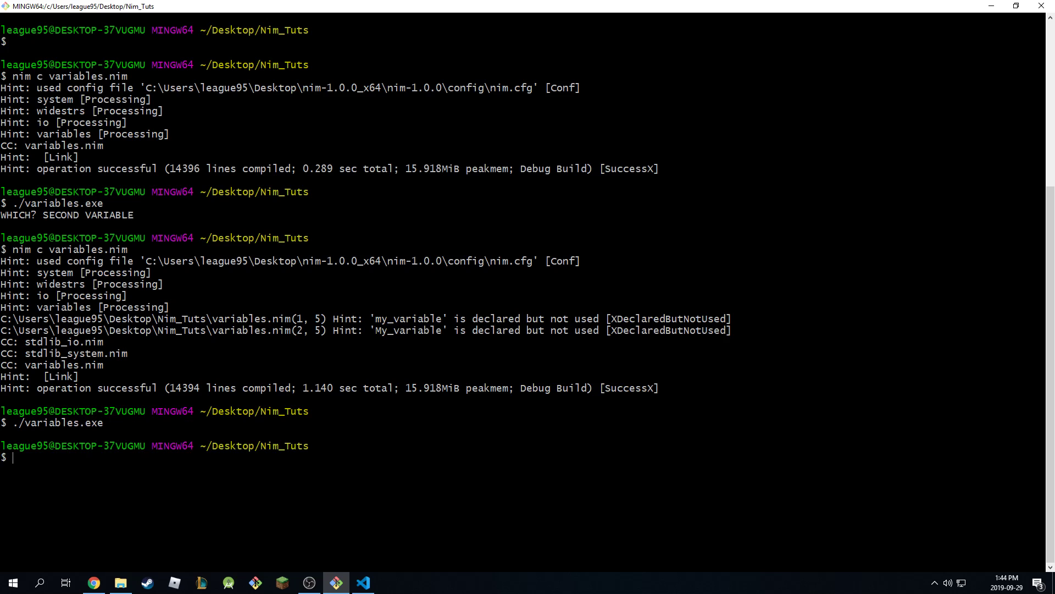
Write echo "WHICH? ", my_variable on line 4 below the declarations and save.
{"action": "key", "text": "alt+Tab"}
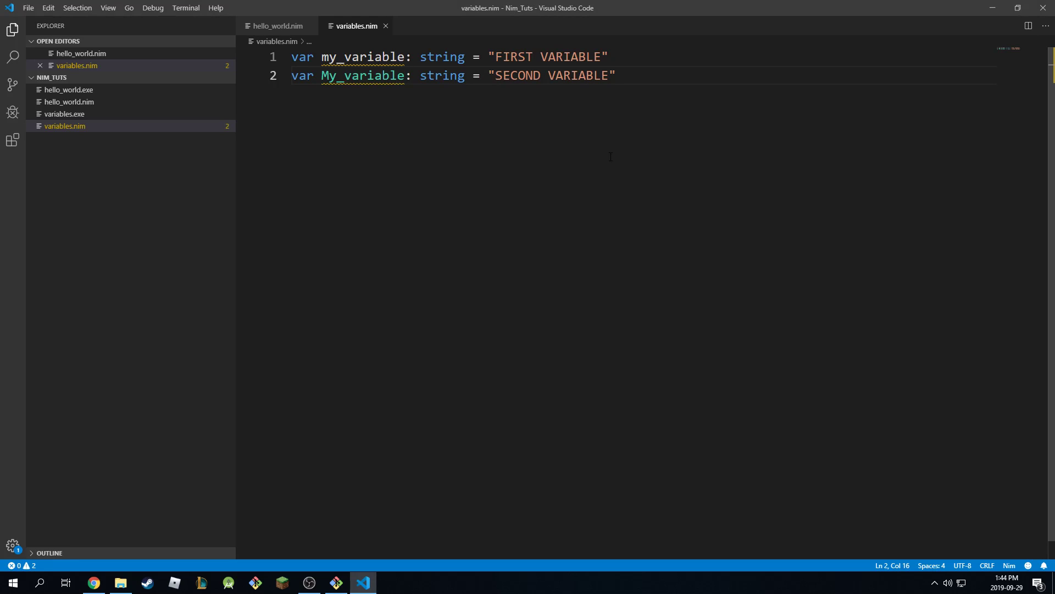
{"action": "left_click", "coordinate": [637, 77]}
{"action": "key", "text": "Return"}
{"action": "key", "text": "Return"}
{"action": "type", "text": "ech"}
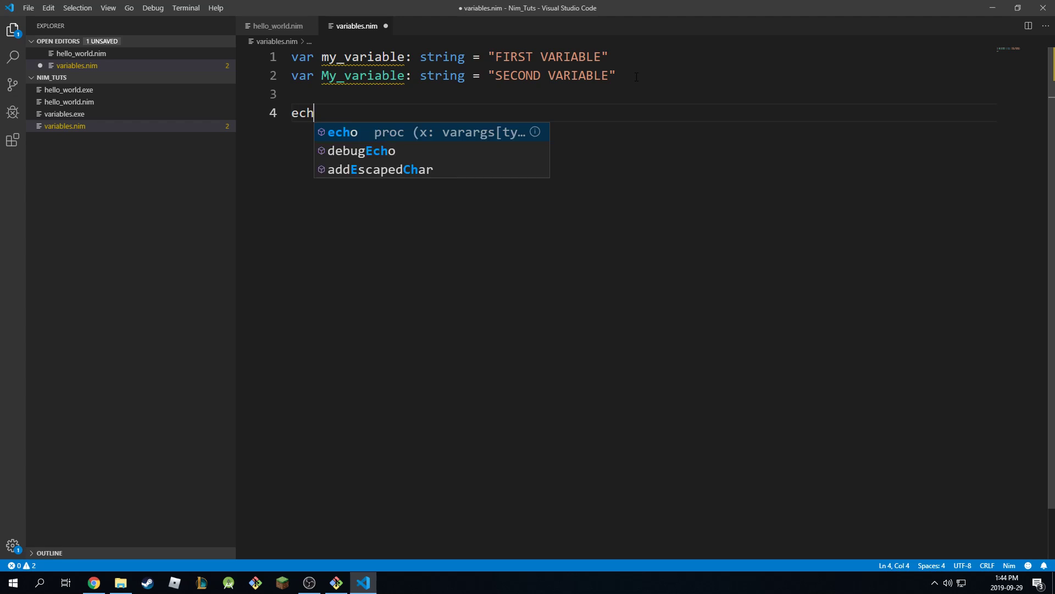
{"action": "type", "text": "o \"WH"}
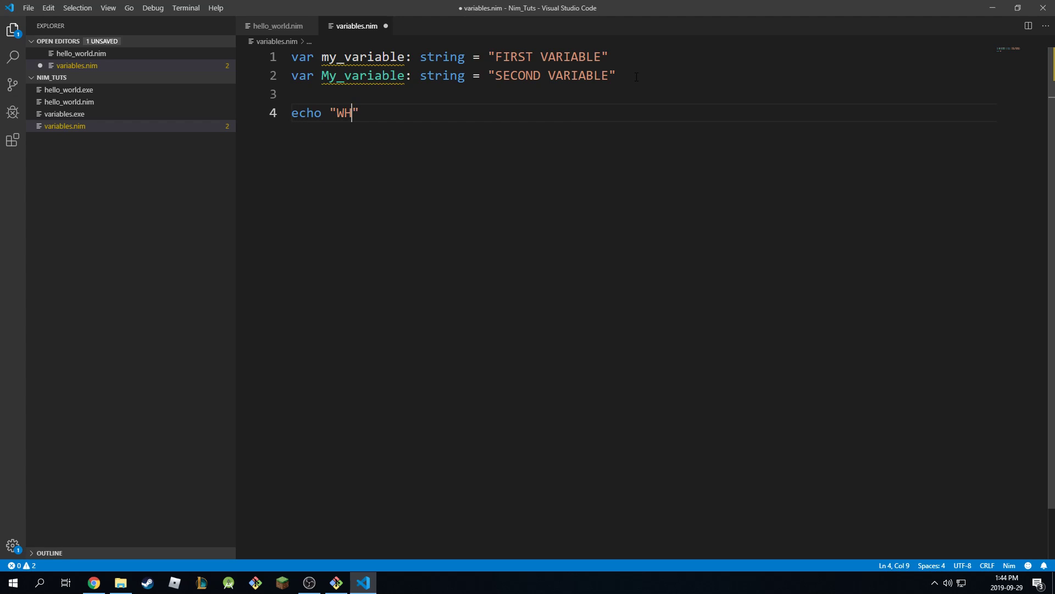
{"action": "type", "text": "A"}
{"action": "key", "text": "BackSpace"}
{"action": "type", "text": "ICH"}
{"action": "type", "text": "?\""}
{"action": "type", "text": " , my_variable"}
{"action": "key", "text": "ctrl+s"}
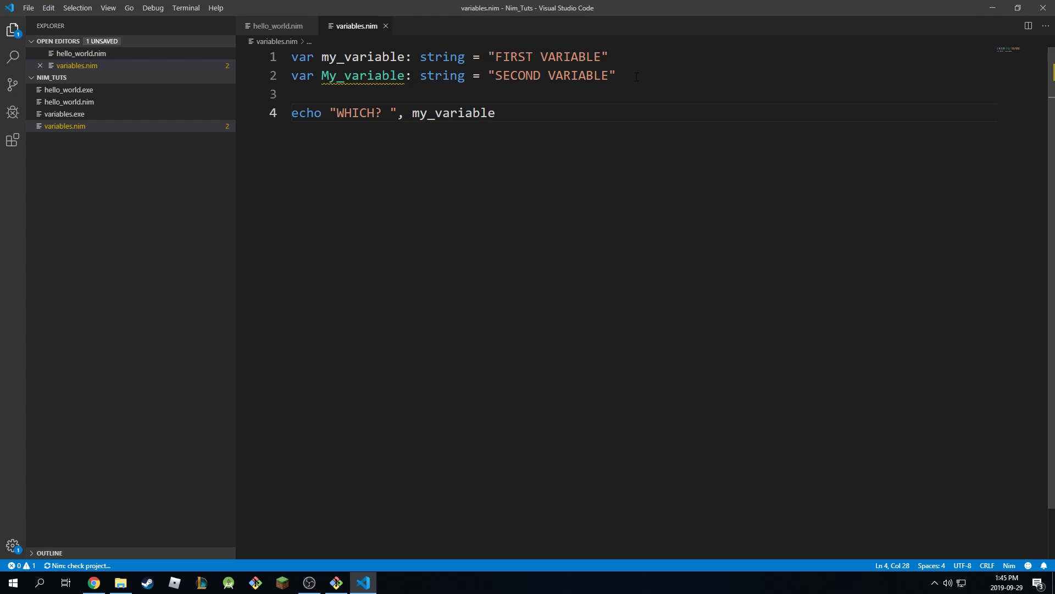
Recompile variables.nim in Git Bash and run ./variables.exe, printing WHICH? FIRST VARIABLE.
{"action": "key", "text": "alt+Tab"}
{"action": "key", "text": "Up"}
{"action": "key", "text": "Up"}
{"action": "key", "text": "Return"}
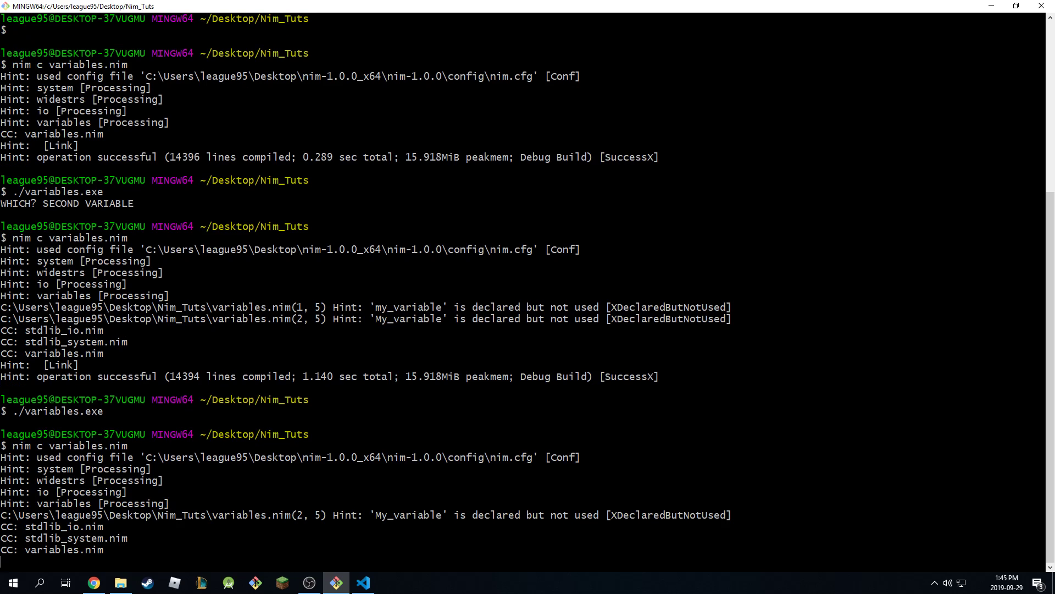
{"action": "type", "text": "./v"}
{"action": "key", "text": "Tab"}
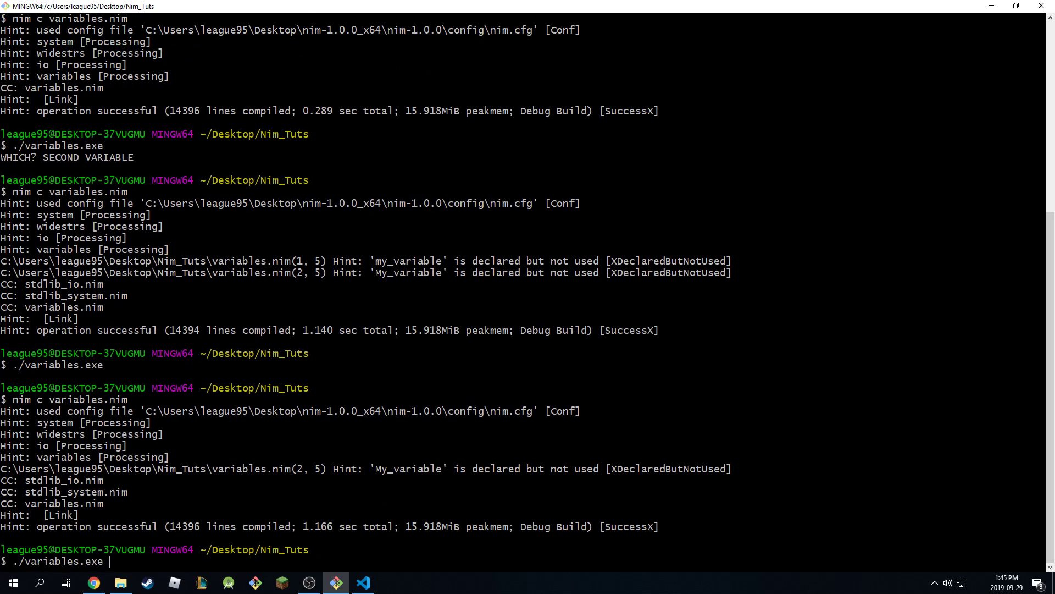
{"action": "key", "text": "Return"}
Switch from Git Bash back to the Visual Studio Code window showing variables.nim.
{"action": "key", "text": "alt+Tab"}
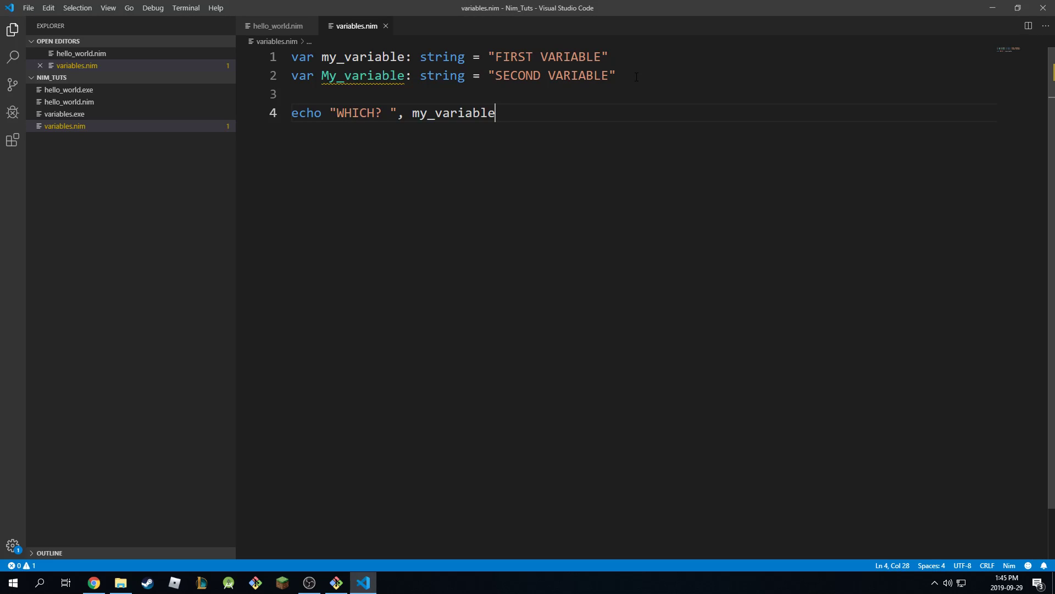